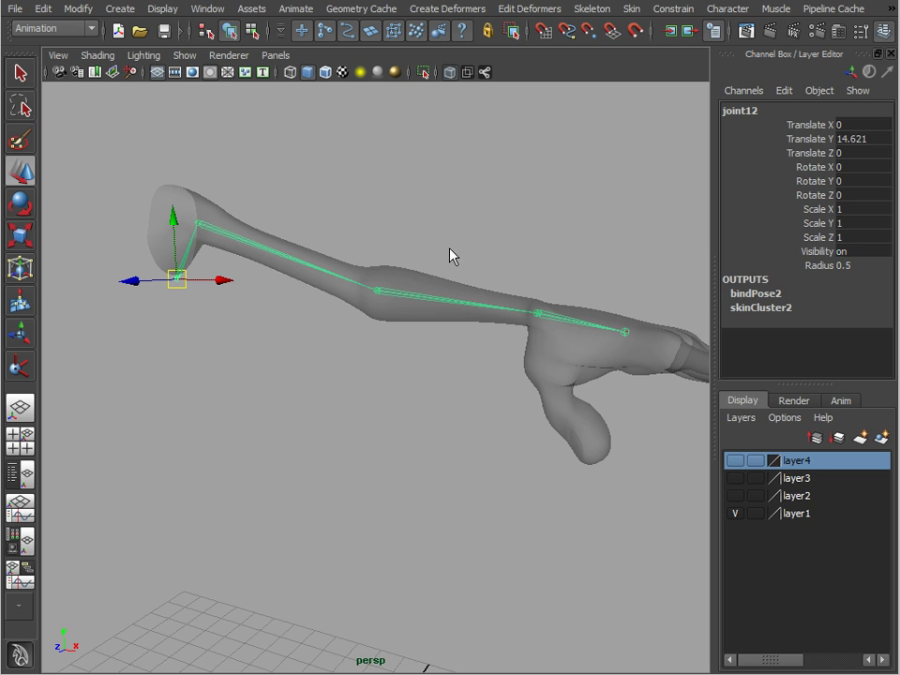
Create an IK handle running from the arm's shoulder joint to its wrist joint
left_click_drag(438, 249, 473, 228, "alt")
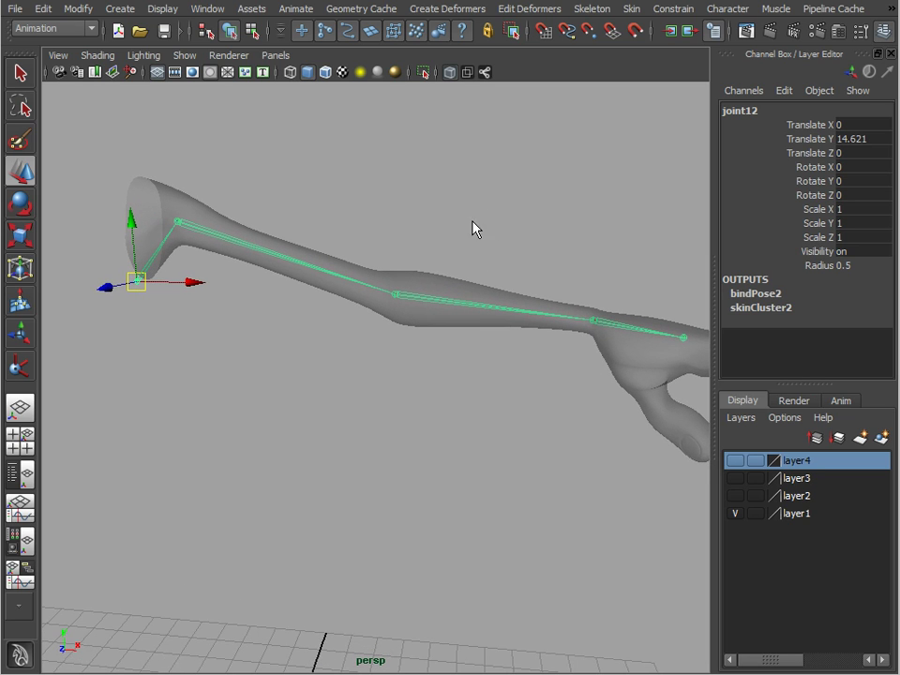
left_click(605, 11)
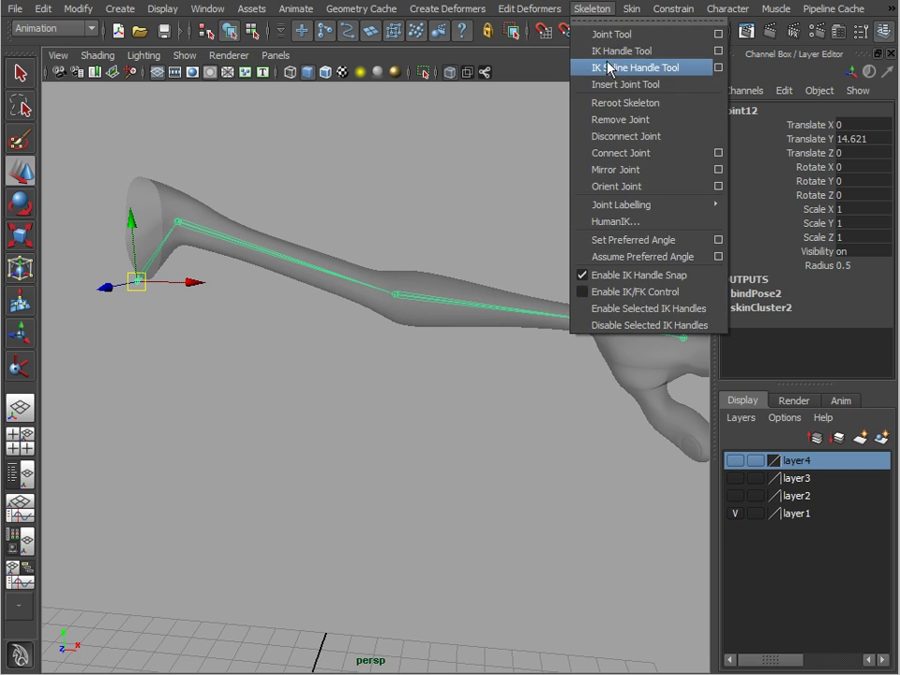
left_click(628, 51)
left_click(179, 223)
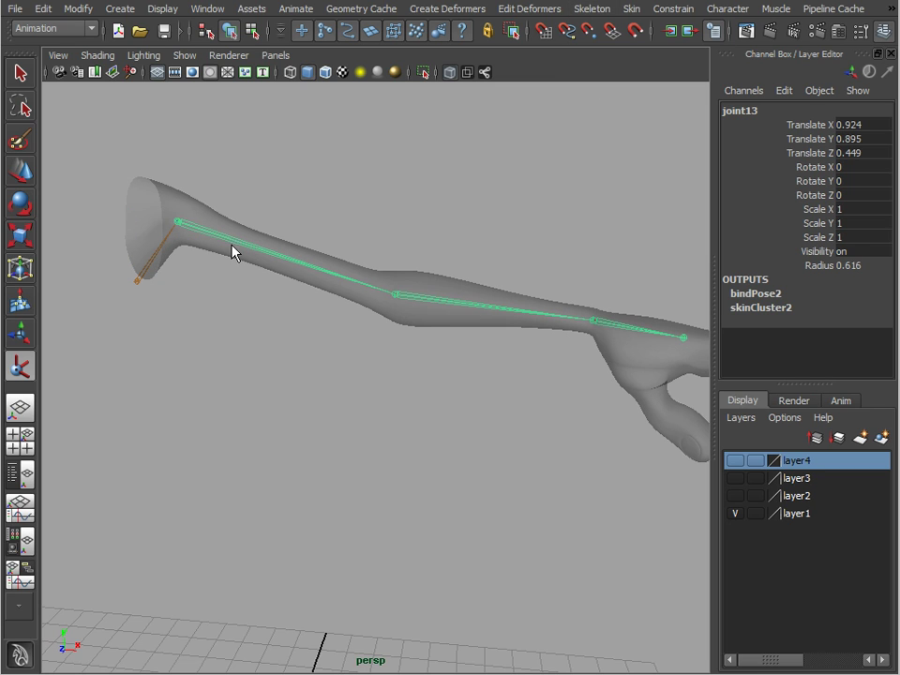
left_click(596, 321)
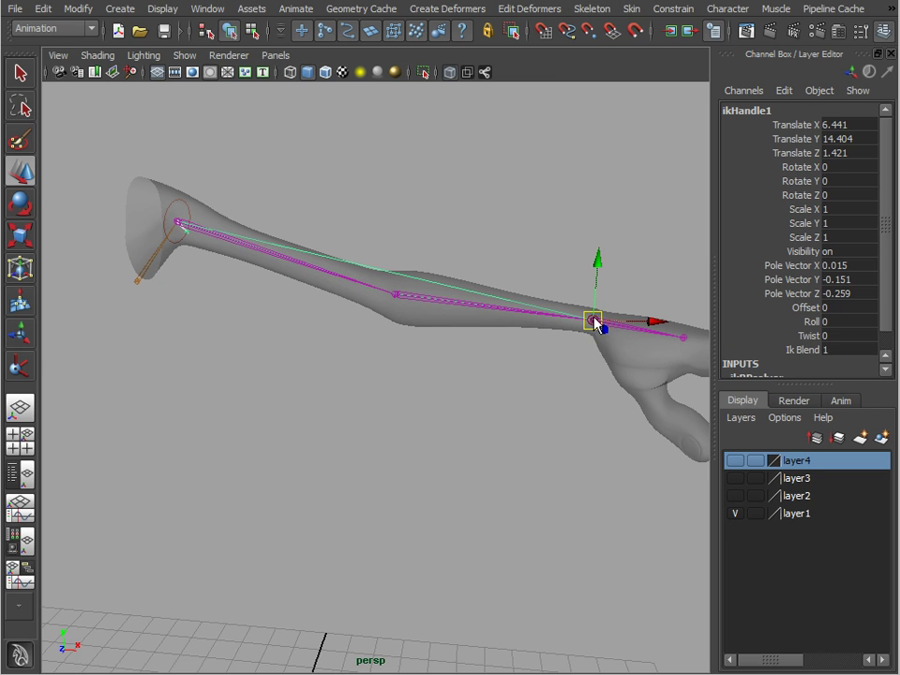
Test the arm's bend by moving the wrist IK handle, and undo the move
left_click_drag(593, 290, 576, 310, "alt")
mouse_move(581, 369)
left_mouse_down()
mouse_move(300, 257)
mouse_move(377, 298)
mouse_move(588, 366)
left_mouse_up()
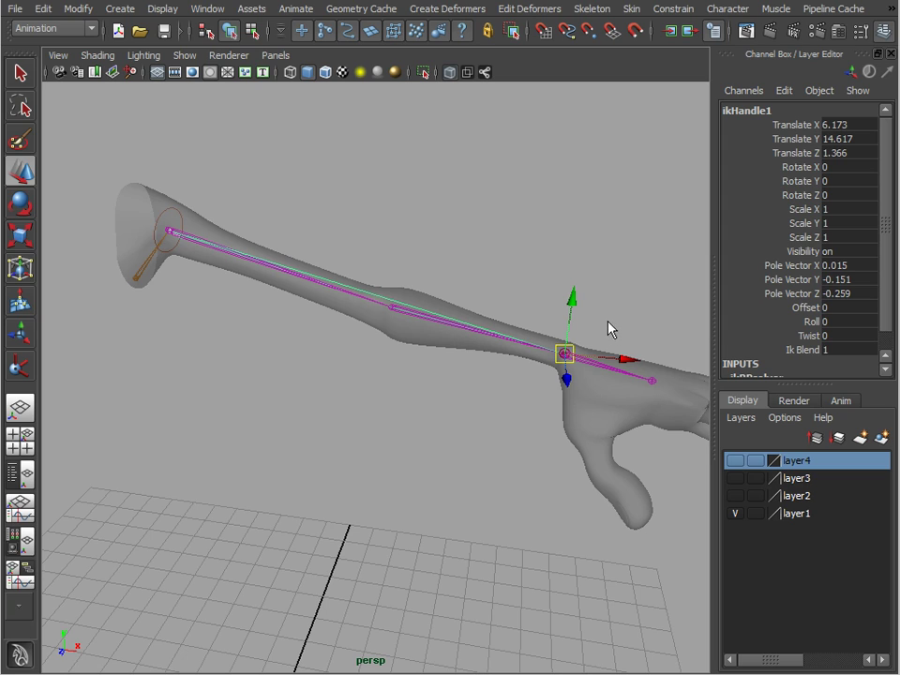
key("ctrl+z")
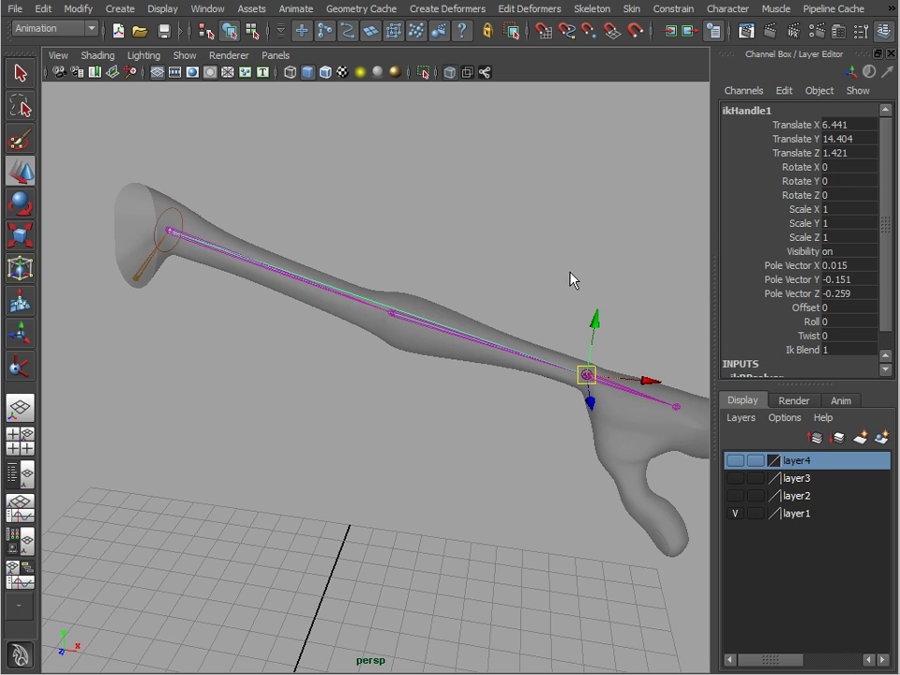
left_click_drag(581, 284, 515, 261, "alt")
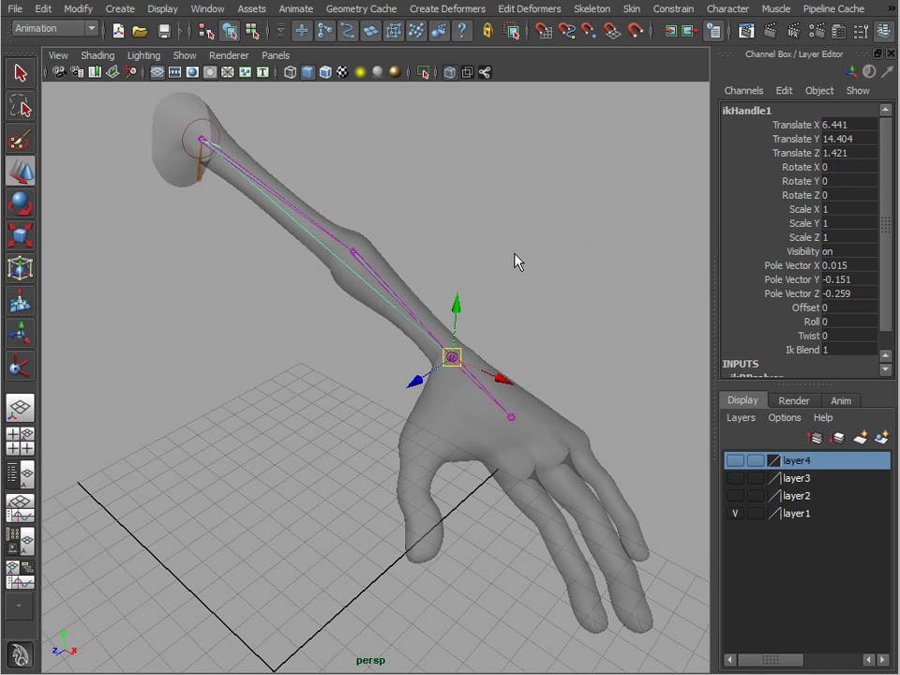
left_click(504, 317)
left_click_drag(421, 354, 121, 206, "alt")
Detach the skin from the arm mesh
left_click(121, 205)
left_click(631, 10)
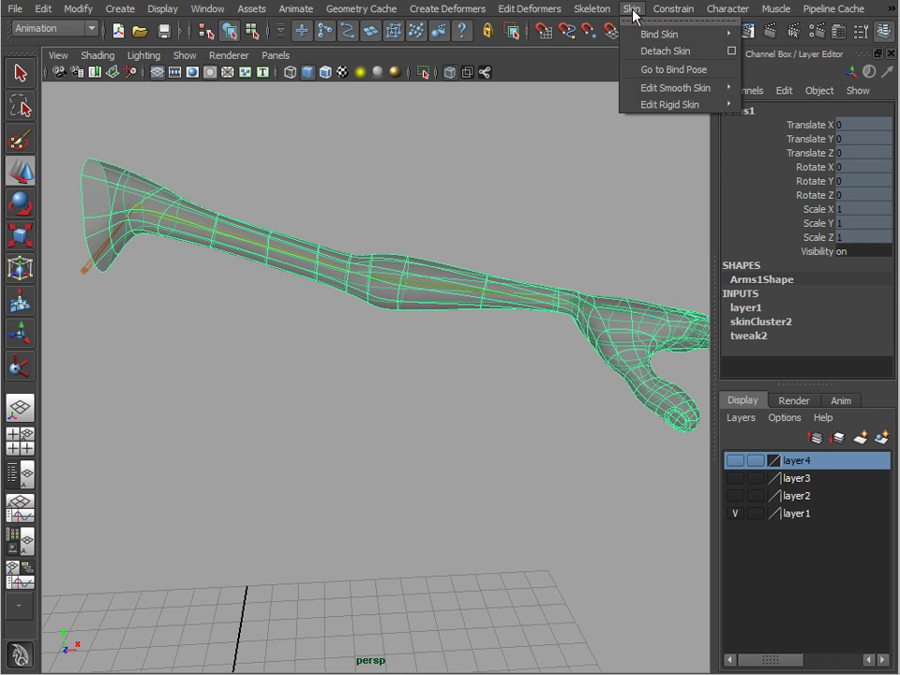
left_click(671, 51)
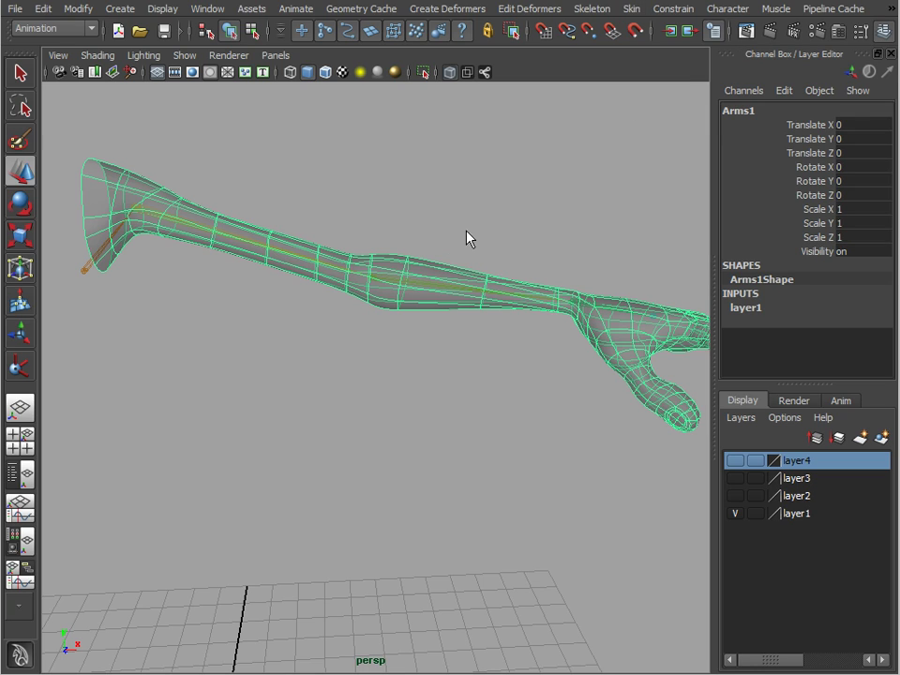
Hide polygon objects in the perspective viewport, leaving only the arm's joint chain displayed
left_click_drag(468, 237, 391, 315, "alt")
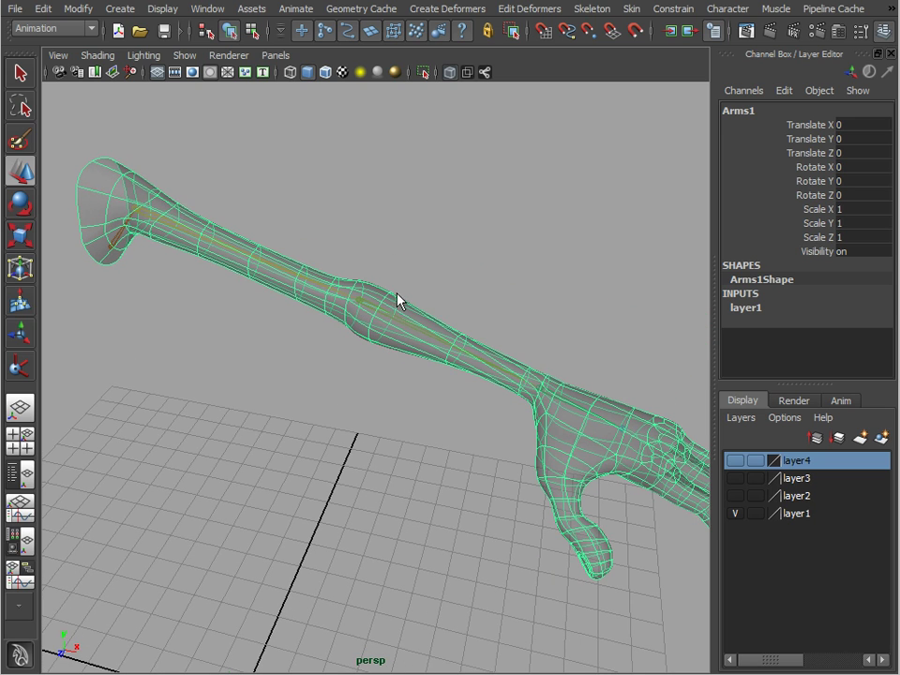
left_click(185, 56)
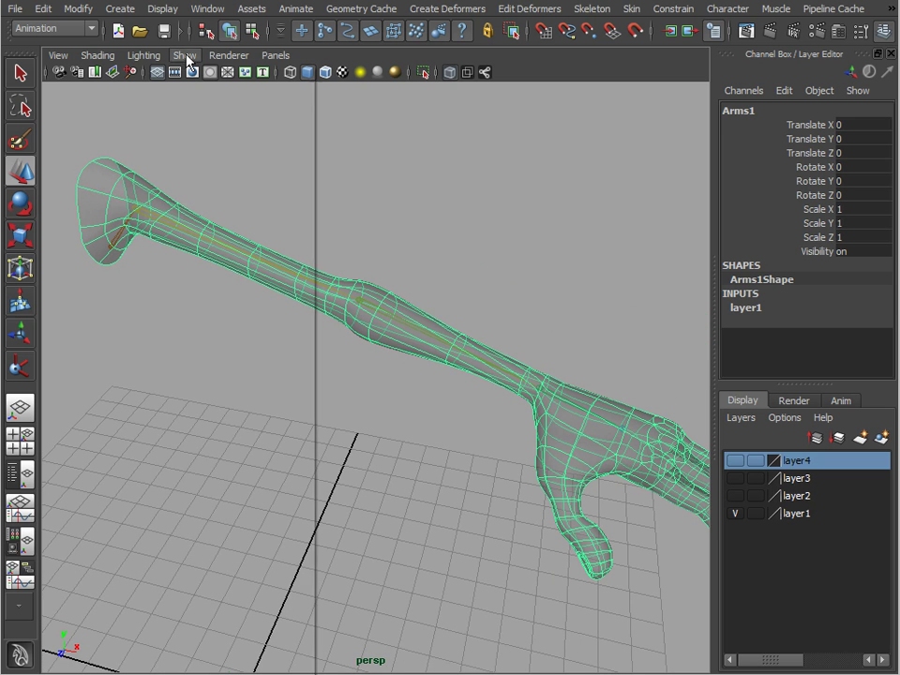
left_click(223, 177)
mouse_move(324, 251)
left_mouse_down("alt")
mouse_move(453, 256)
mouse_move(390, 236)
mouse_move(275, 245)
mouse_move(268, 208)
mouse_move(279, 197)
mouse_move(271, 193)
mouse_move(342, 231)
mouse_move(339, 255)
mouse_move(299, 250)
mouse_move(319, 244)
left_mouse_up("alt")
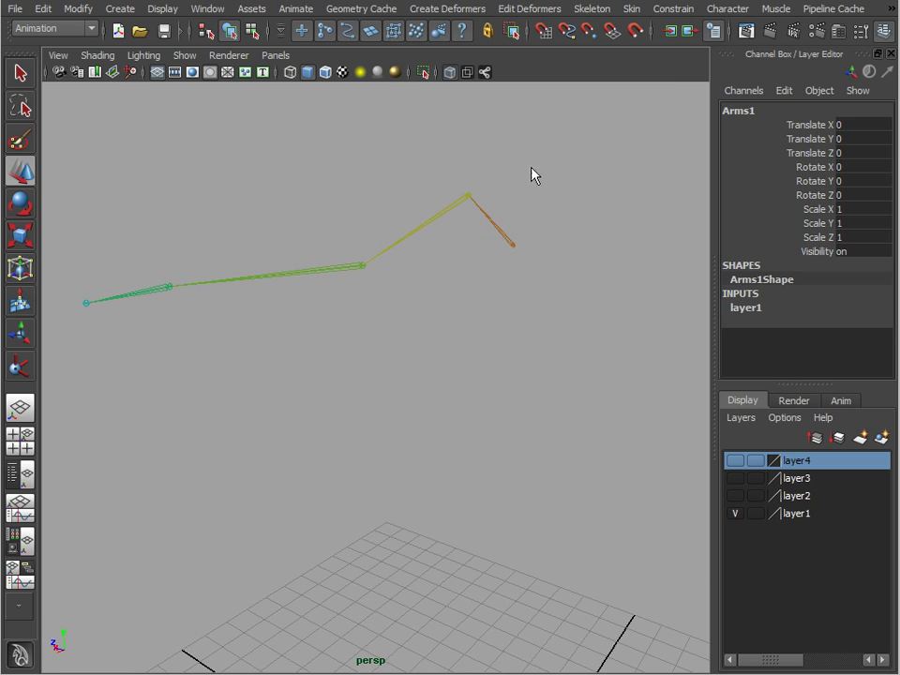
left_click_drag(532, 176, 571, 178, "alt")
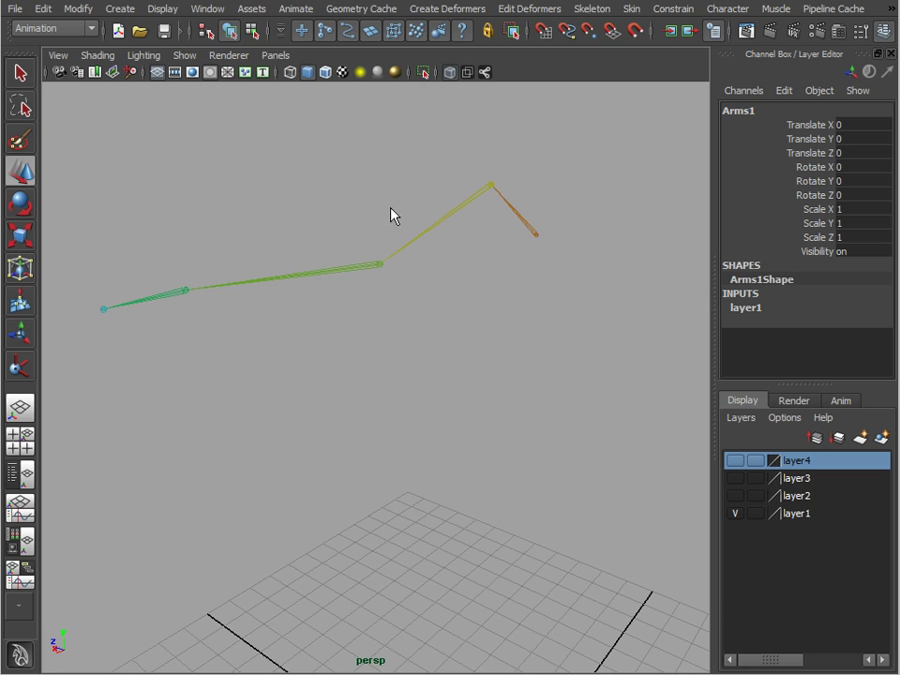
Create a triangular polygon with its corners point-snapped to the shoulder, elbow and wrist joints, using the Create Polygon Tool
left_click(62, 29)
left_click(34, 56)
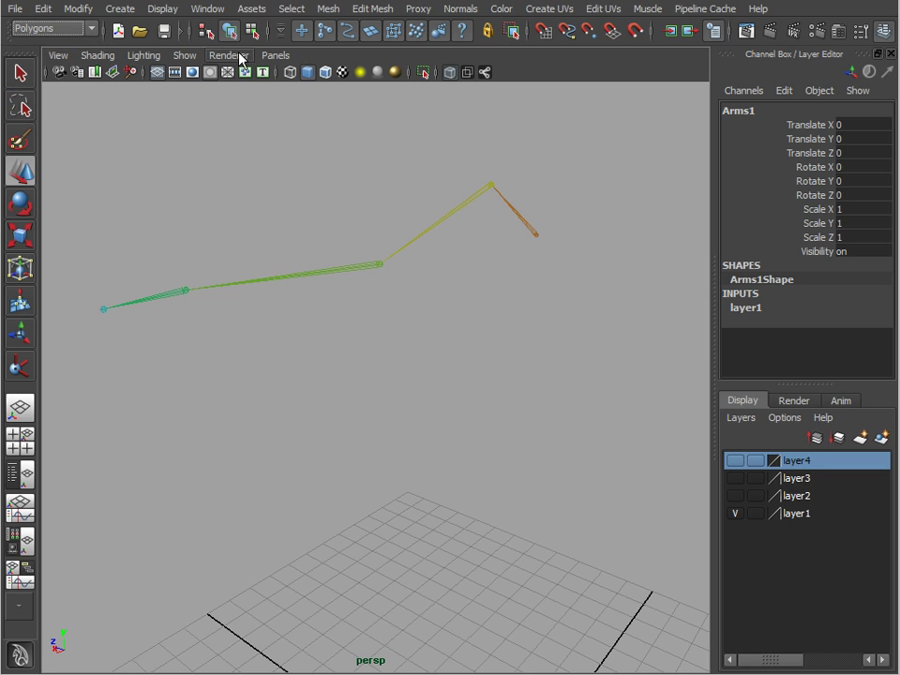
left_click(330, 9)
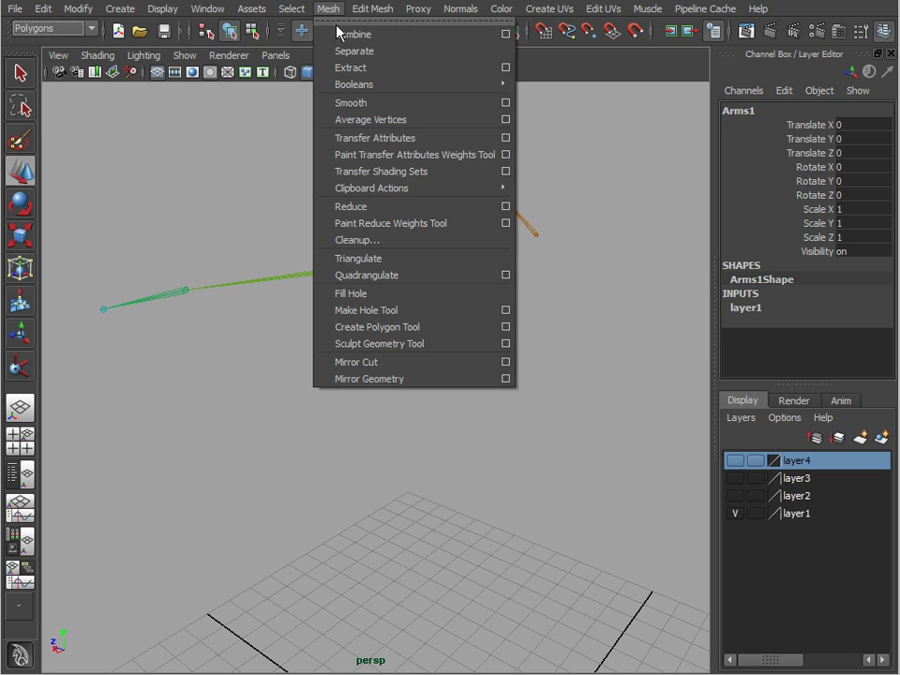
left_click(389, 328)
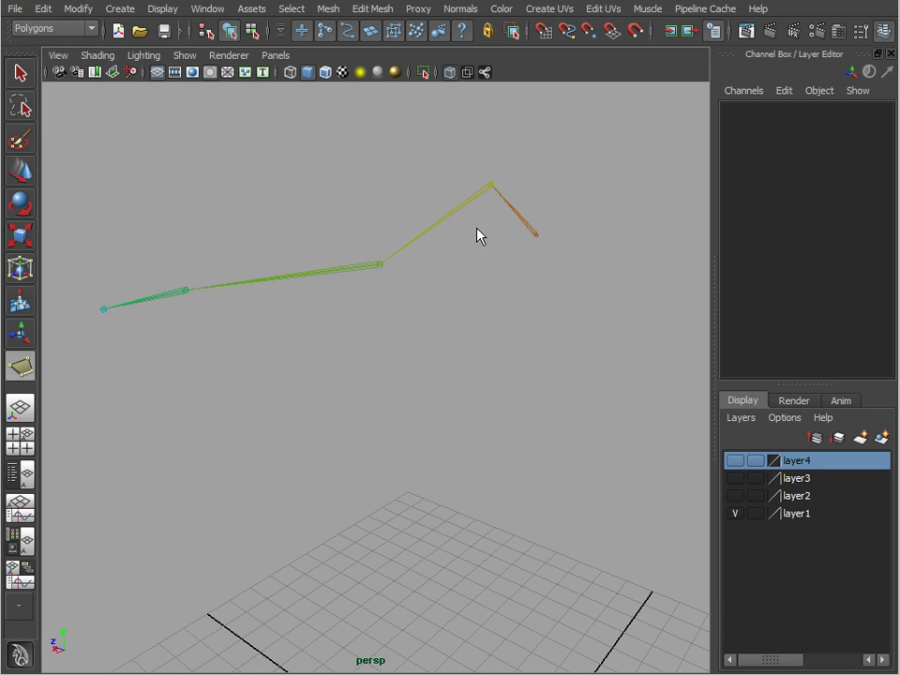
key("v")
left_click(187, 291)
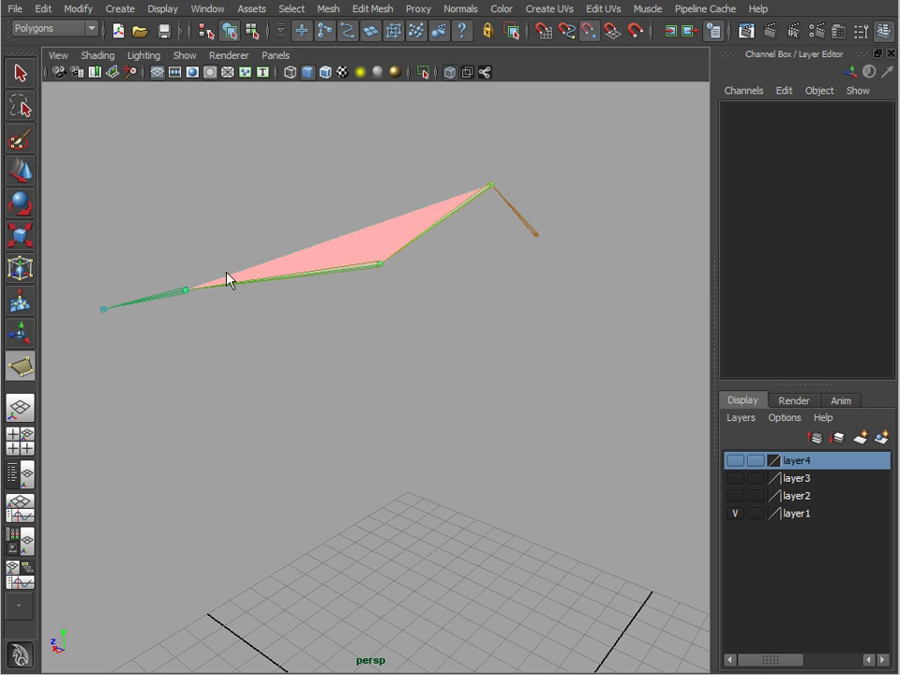
key("Return")
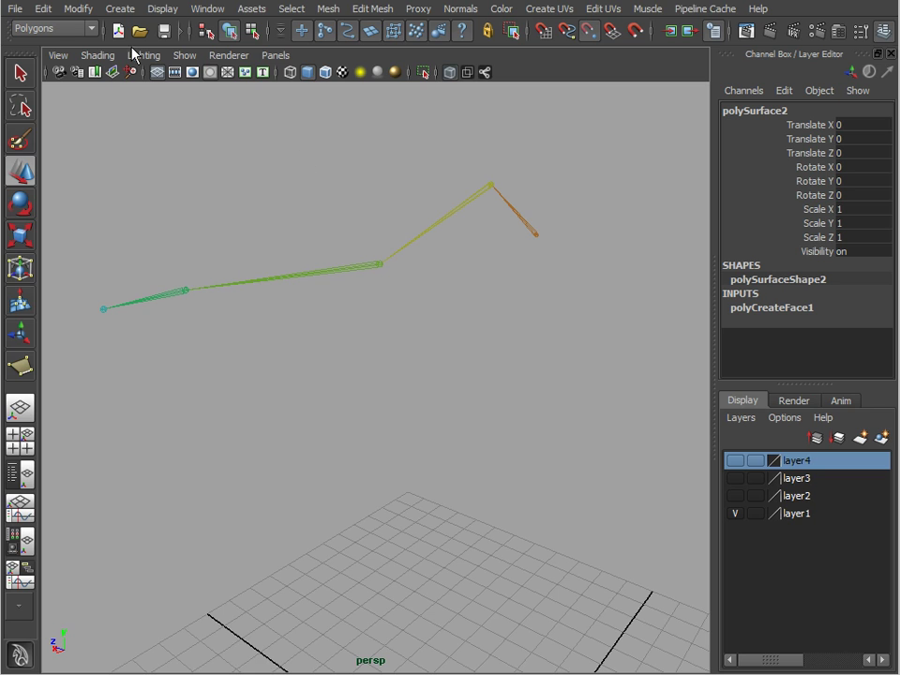
Display polygon objects in the perspective viewport again
left_click(185, 56)
left_click(209, 170)
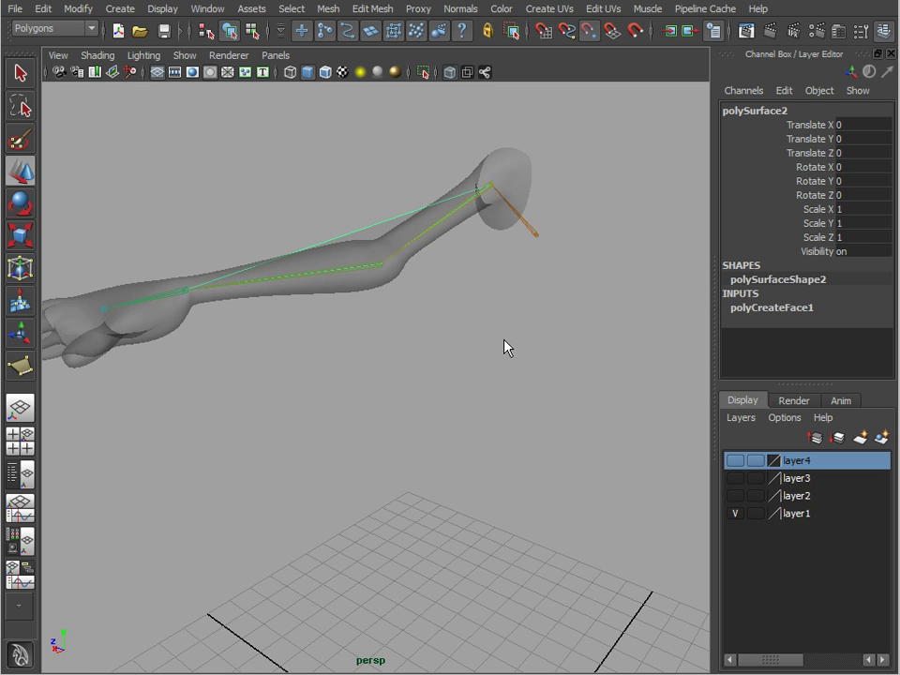
left_click_drag(506, 347, 511, 315, "alt")
Add the arm mesh to a new display layer and hide that layer
left_click(459, 160)
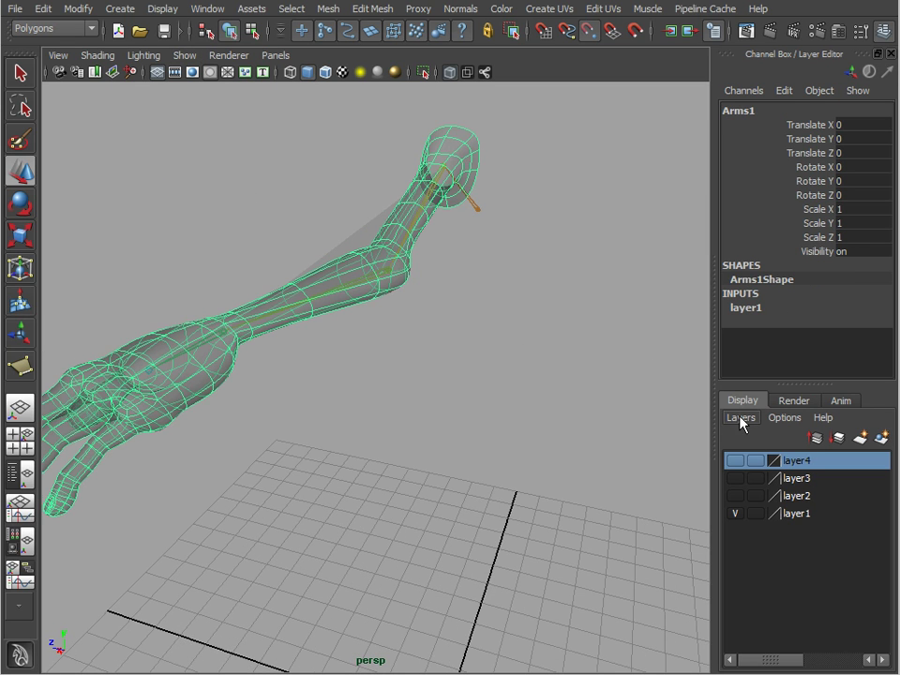
left_click(741, 419)
left_click(759, 433)
right_click(795, 463)
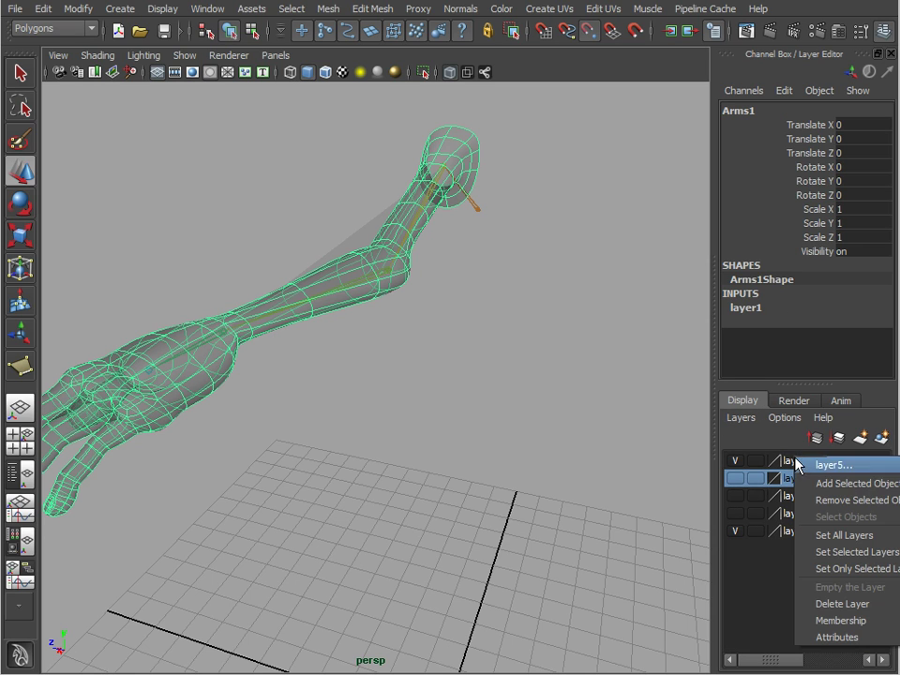
left_click(818, 482)
left_click(735, 460)
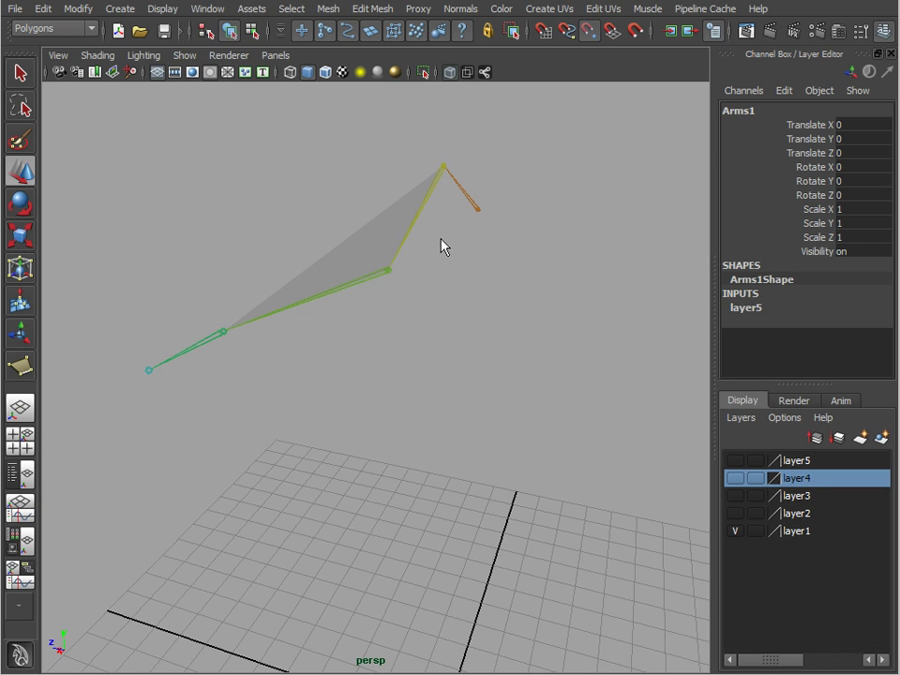
Select the elbow joint and turn off point snapping
left_click_drag(439, 245, 458, 252, "alt")
left_click(375, 249)
left_click_drag(376, 249, 333, 294, "alt")
left_click(340, 293)
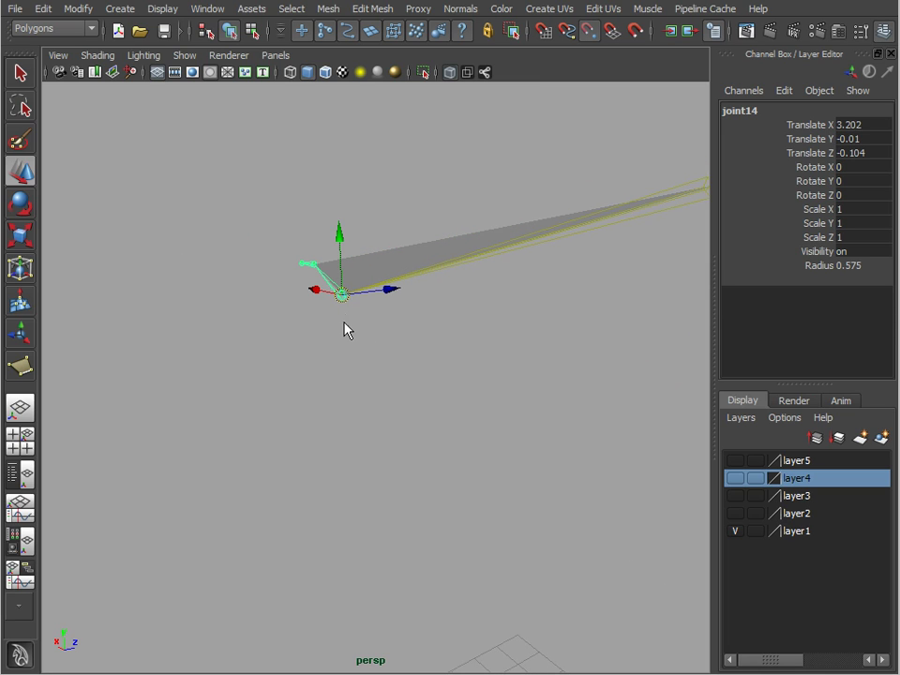
left_click_drag(395, 388, 494, 229, "alt")
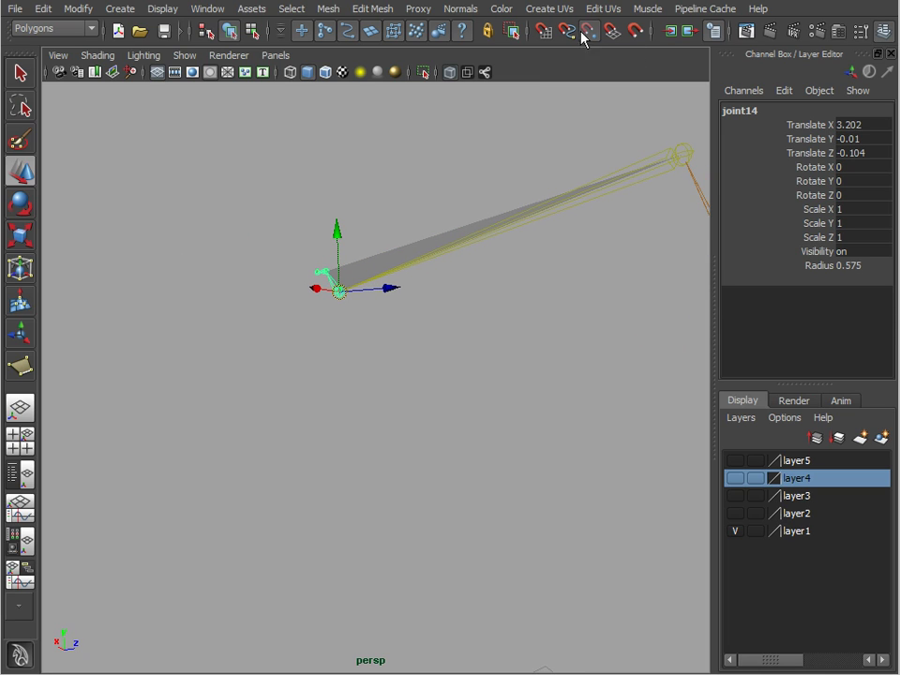
left_click_drag(458, 341, 479, 337, "alt")
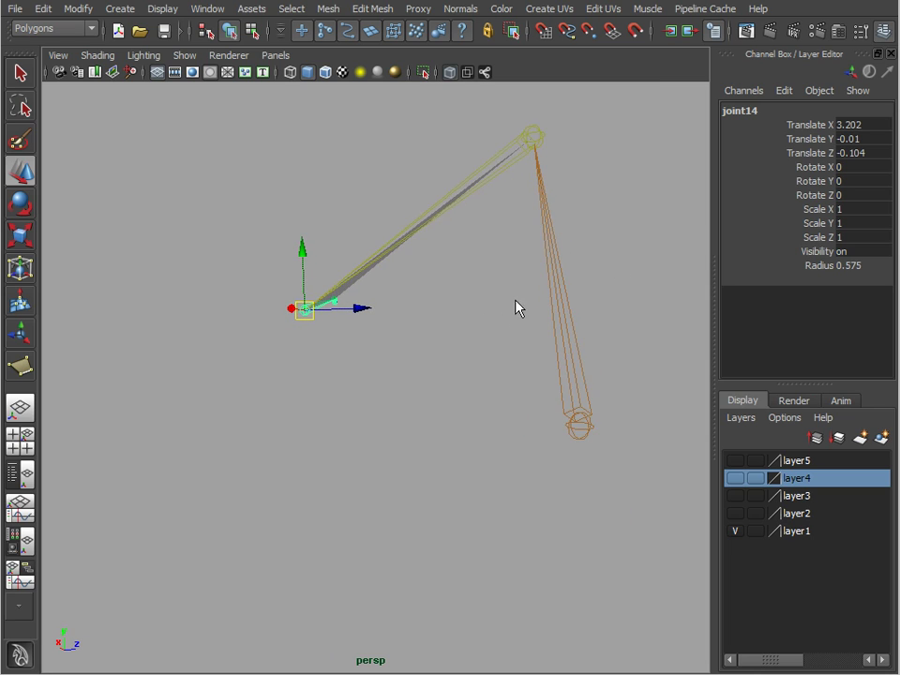
Test the elbow joint's rotation on X, Y and Z separately against the triangle's plane, undoing each rotation
left_click_drag(516, 300, 590, 271, "alt")
left_click(812, 171)
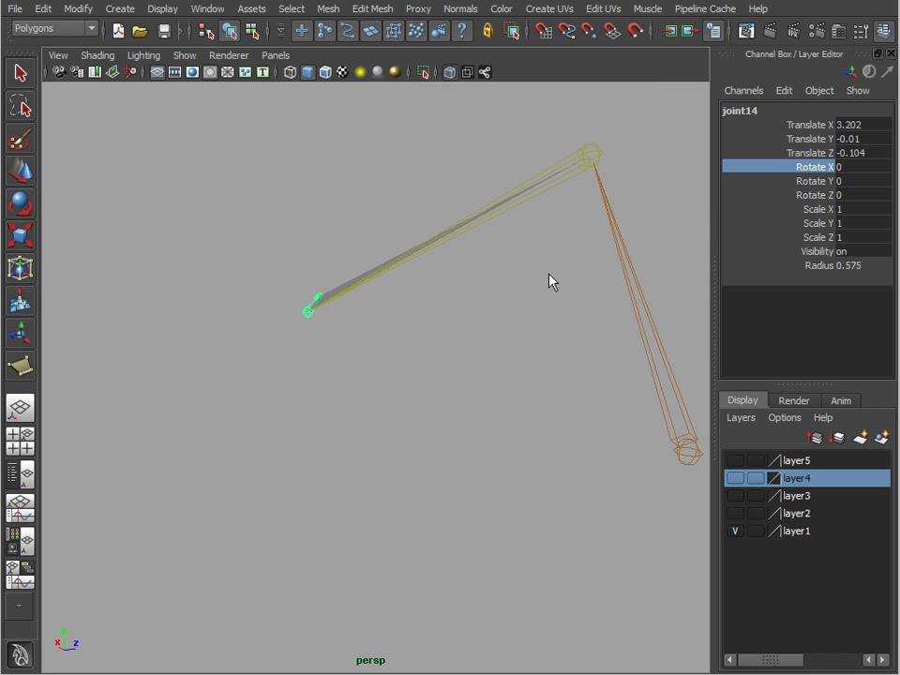
middle_click_drag(502, 304, 442, 332)
key("ctrl+z")
left_click(808, 182)
middle_click_drag(529, 312, 482, 324)
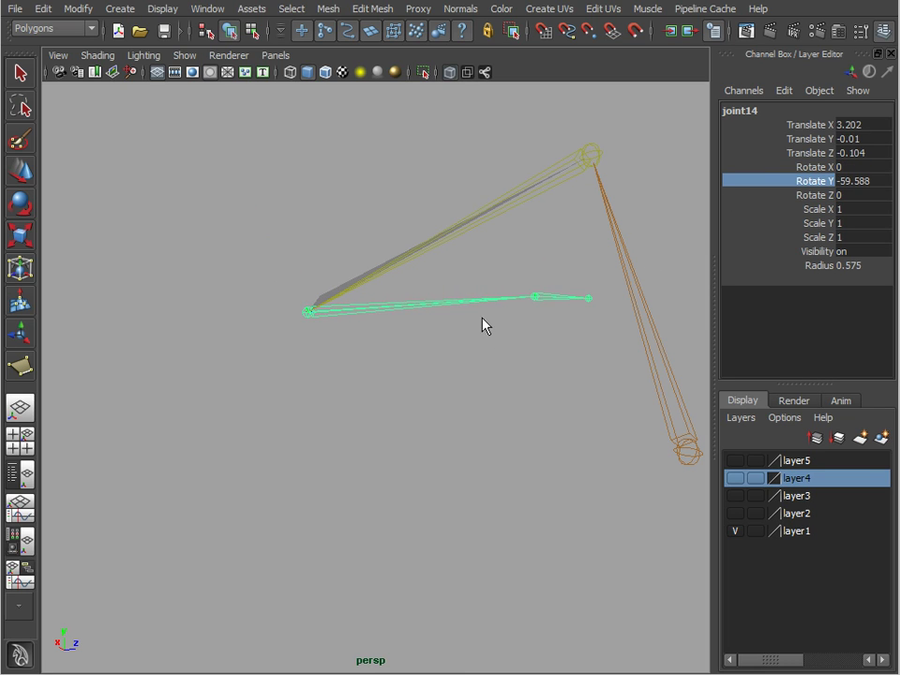
key("ctrl+z")
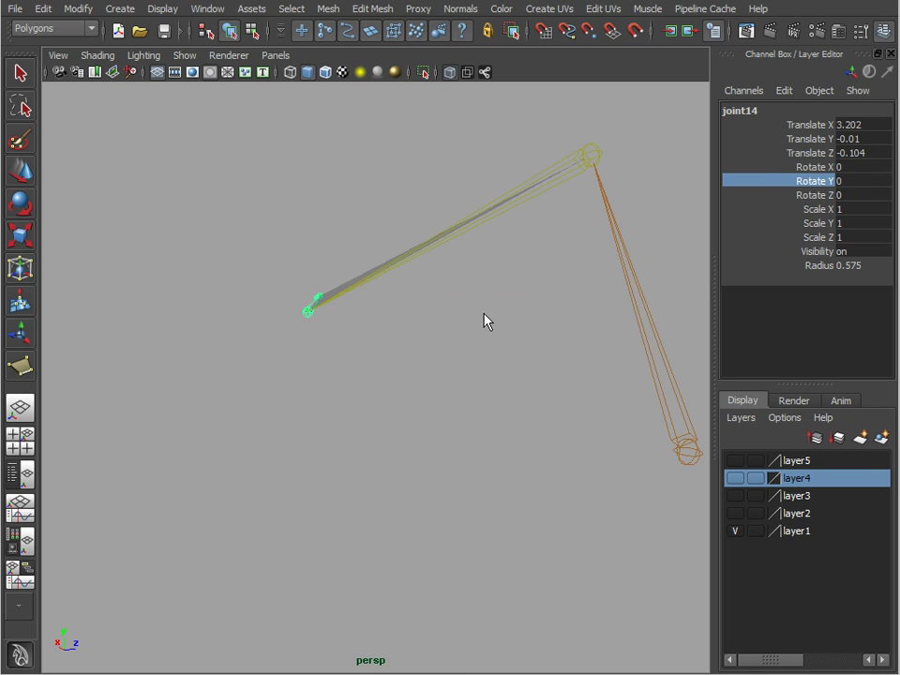
left_click(808, 195)
middle_click_drag(694, 255, 562, 303)
key("ctrl+z")
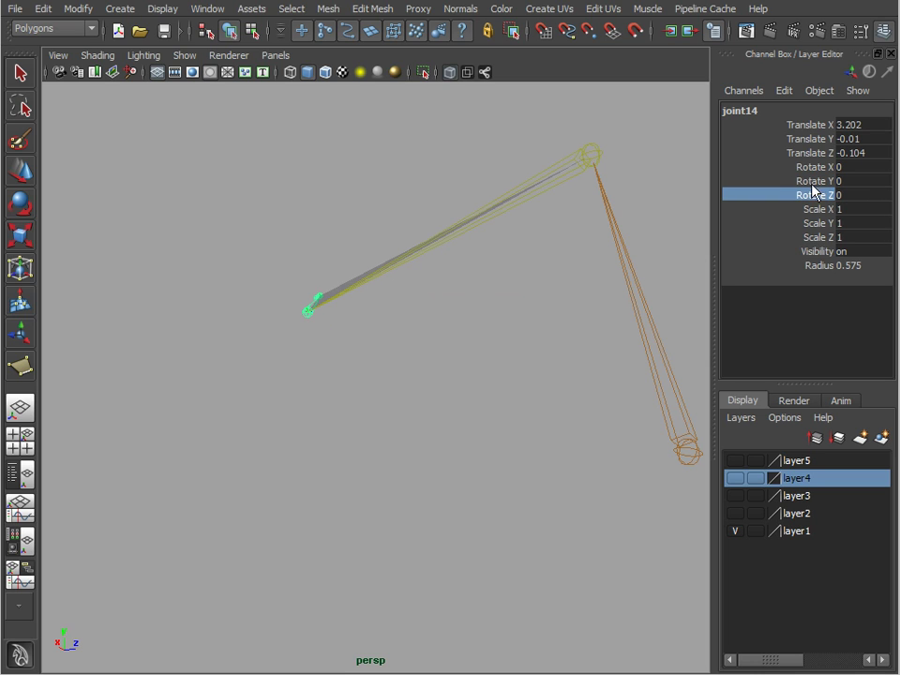
Try bending the forearm toward the upper arm with the Rotate tool on the elbow joint, and undo the rotation
left_click_drag(354, 353, 391, 344, "alt")
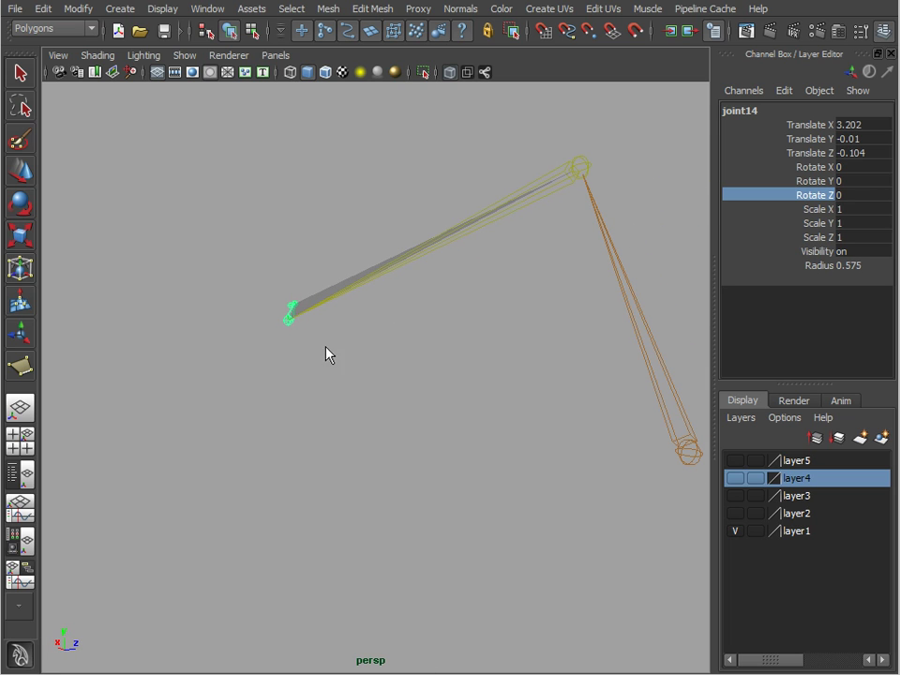
key("e")
left_click_drag(338, 378, 237, 374, "alt")
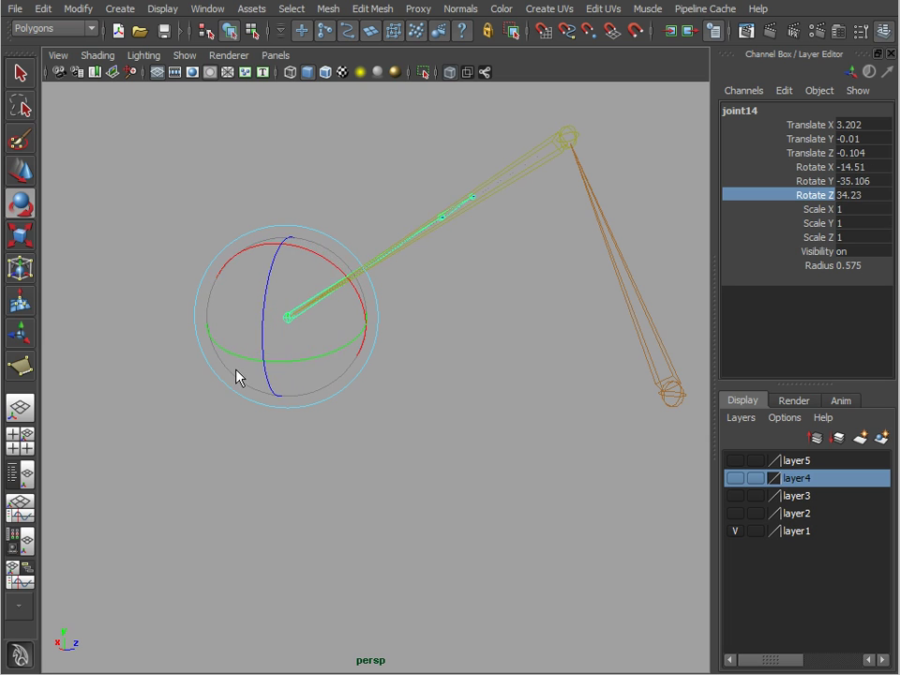
left_click_drag(517, 306, 578, 290, "alt")
key("ctrl+z")
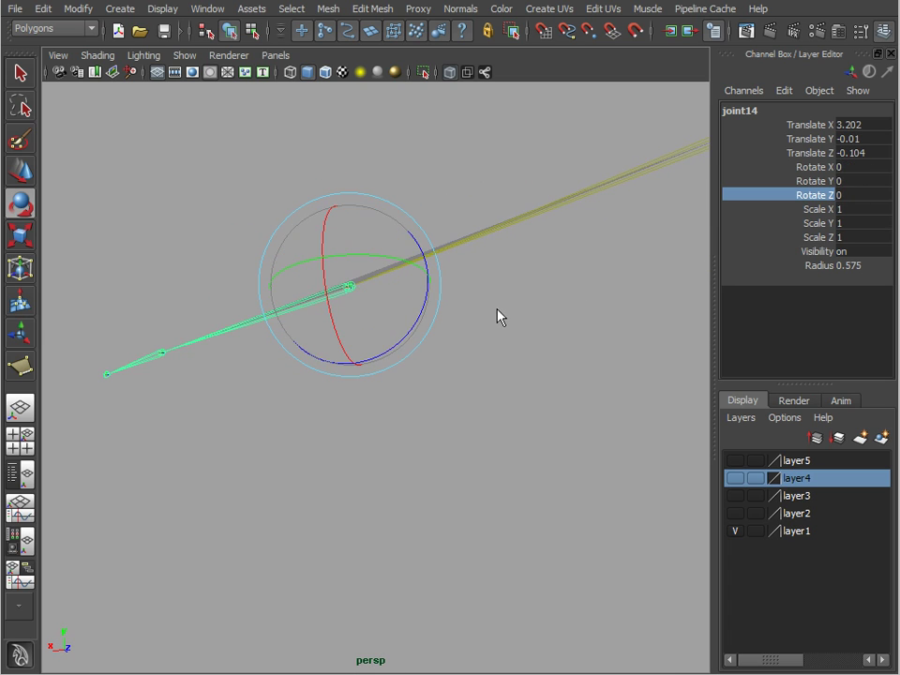
Display the joints' local rotation axes in component mode and select the elbow joint's axis
left_click_drag(483, 368, 436, 377, "alt")
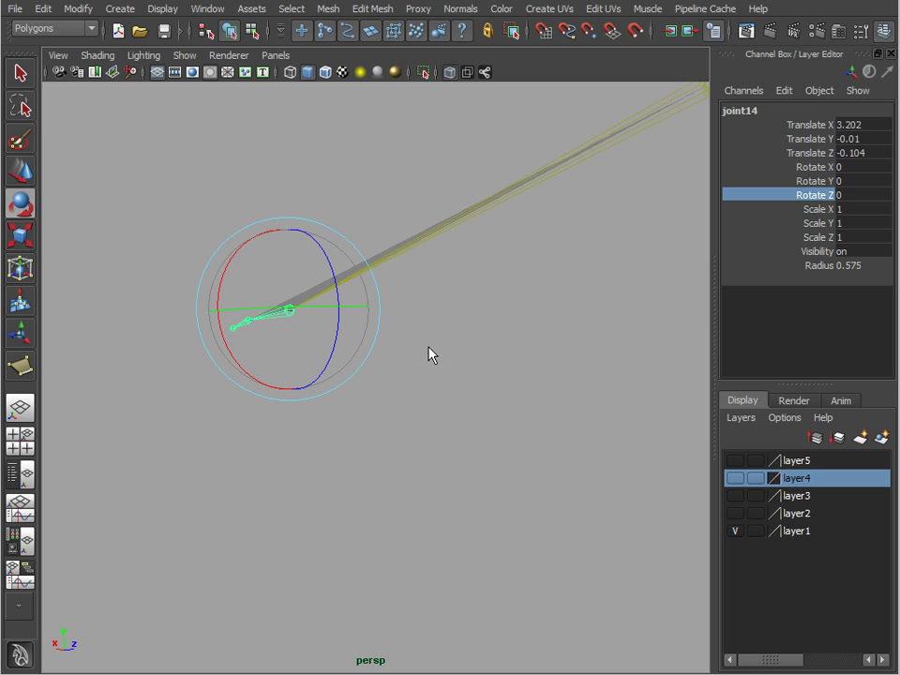
left_click(251, 32)
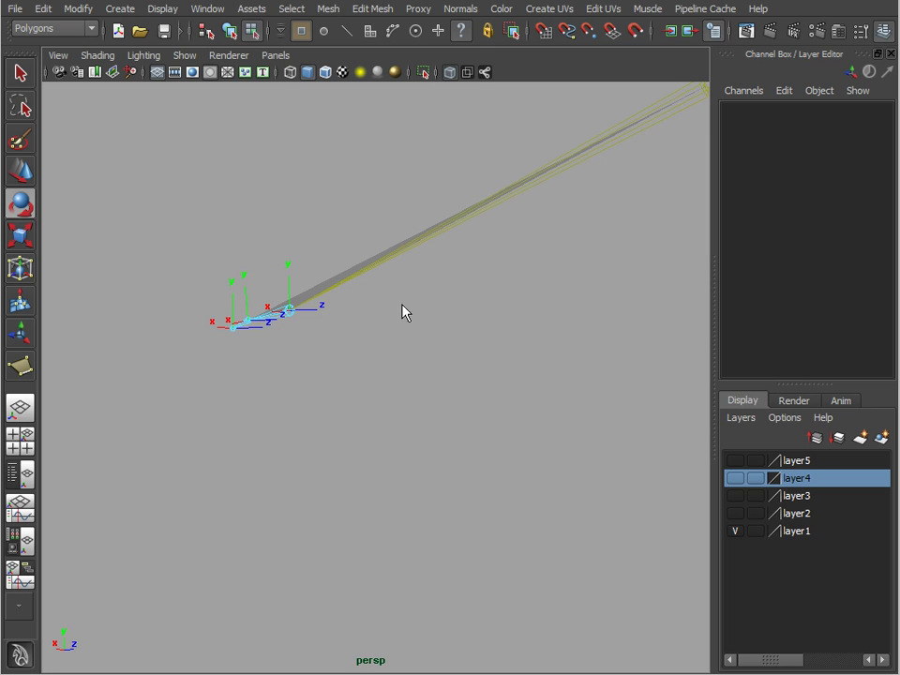
left_click_drag(402, 305, 456, 271, "alt")
left_click(290, 298)
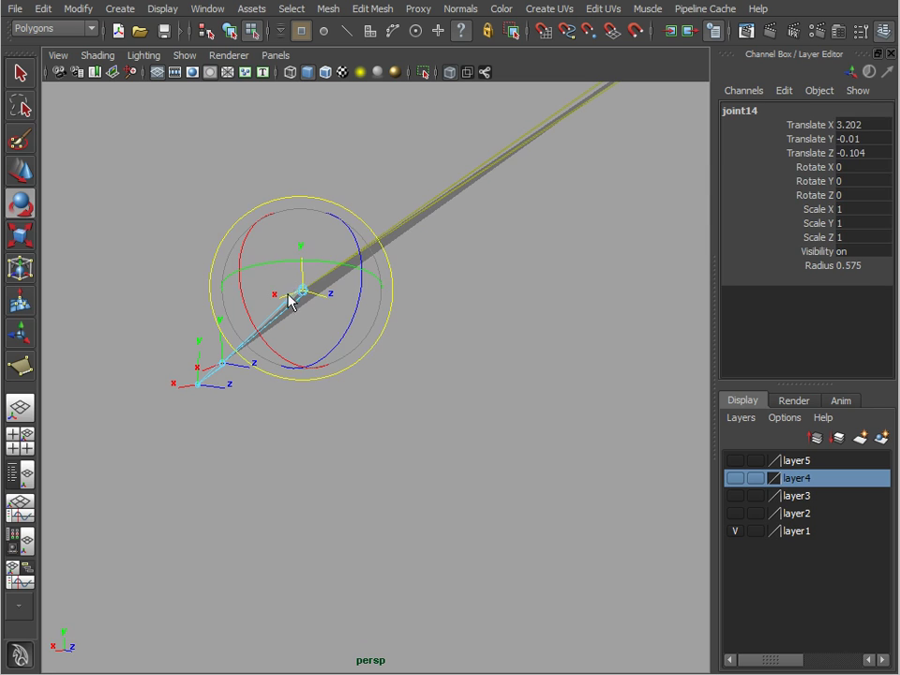
Rotate the elbow joint's local rotation axis about X to line it up with the guide triangle's plane
left_click_drag(422, 353, 517, 335, "alt")
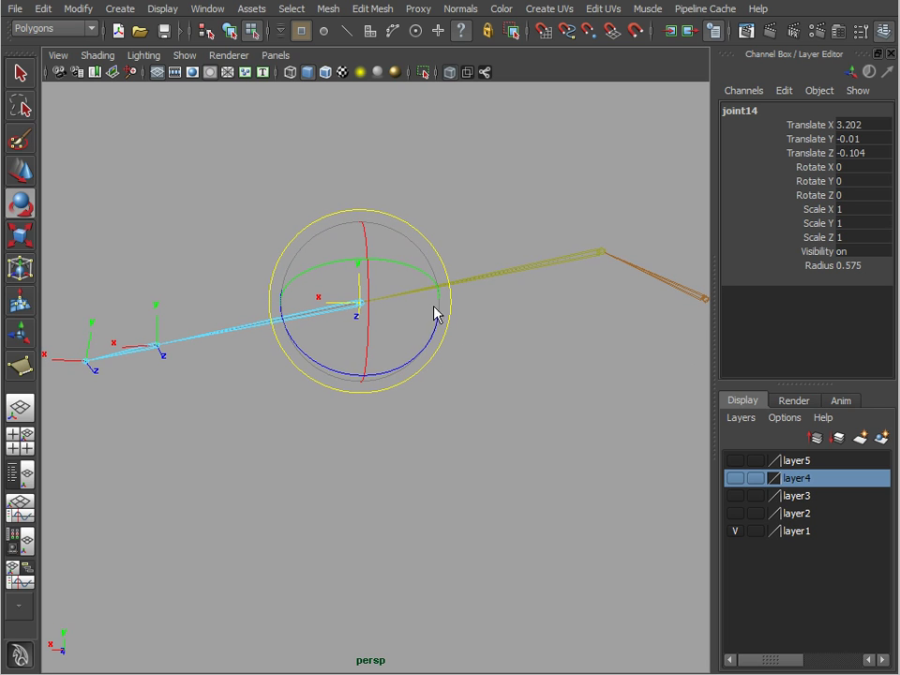
left_click_drag(367, 242, 369, 285, "alt")
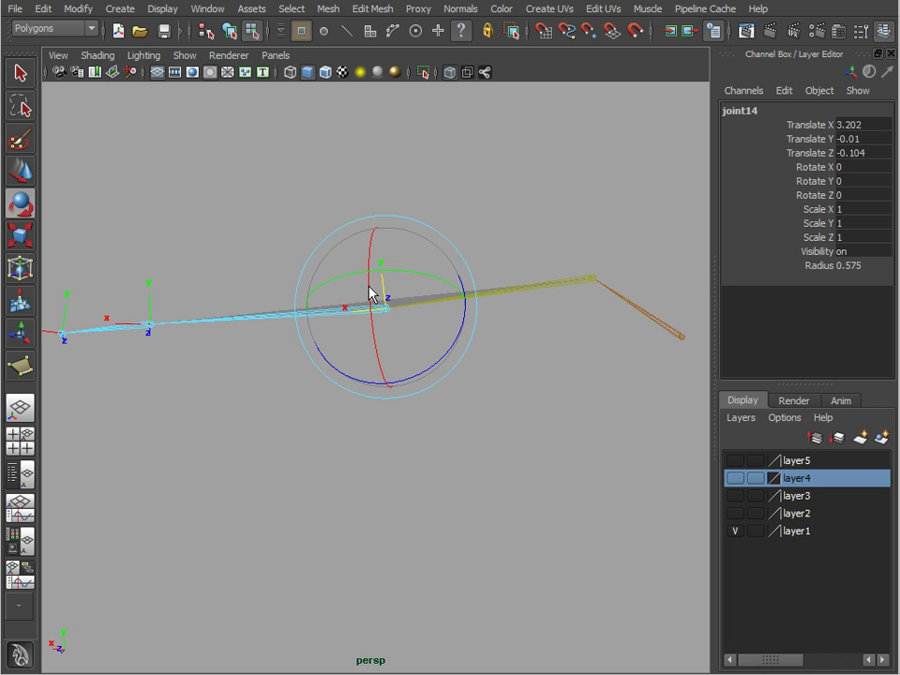
left_click_drag(524, 315, 351, 355, "alt")
left_click_drag(291, 341, 432, 355, "alt")
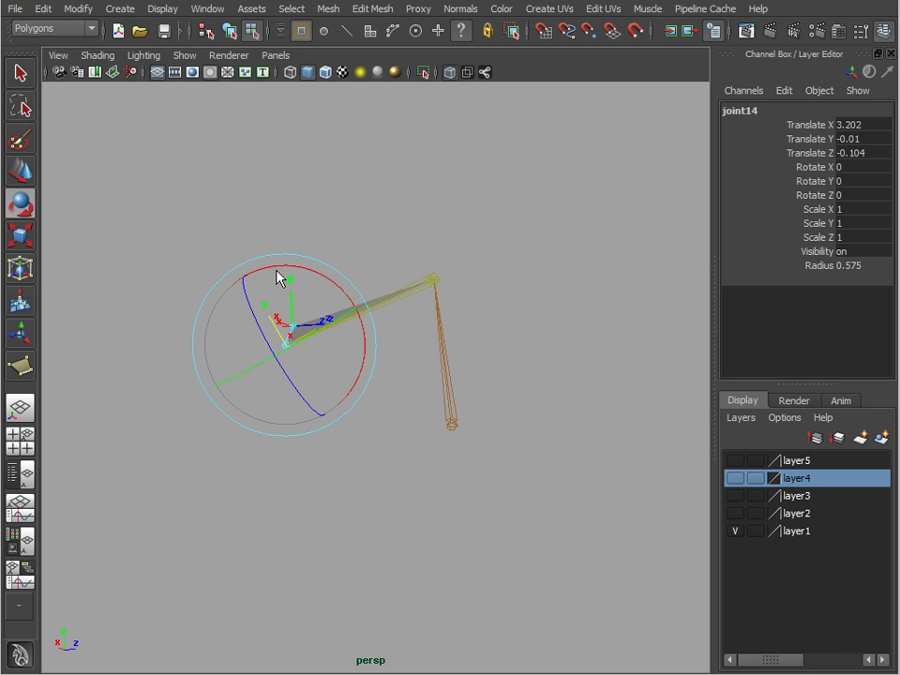
left_click_drag(274, 275, 178, 354, "alt")
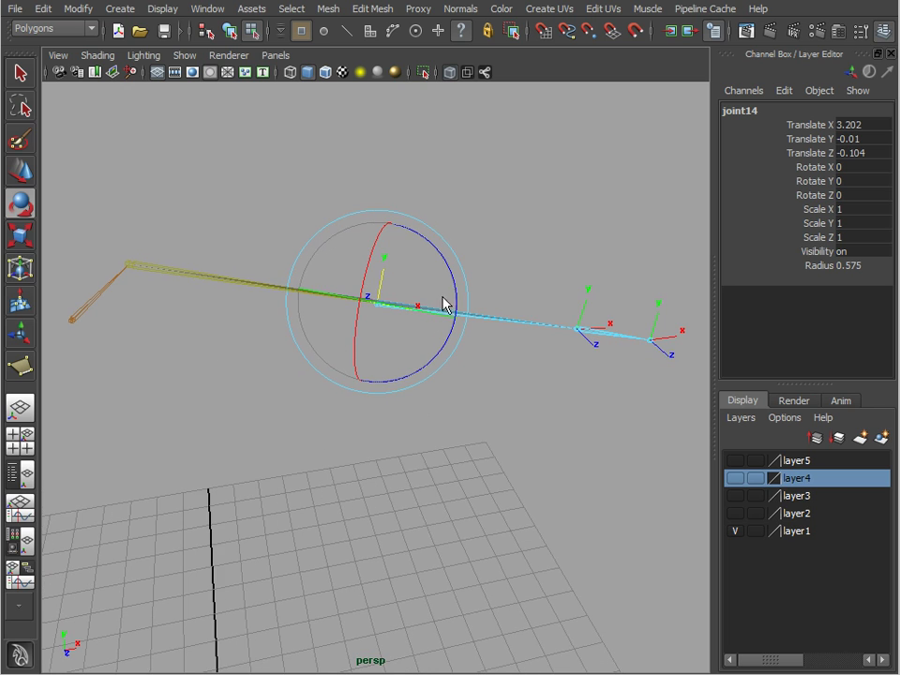
Fine-tune the elbow's local rotation axis about Z against the triangle's plane and return to object mode
left_click_drag(453, 284, 529, 274)
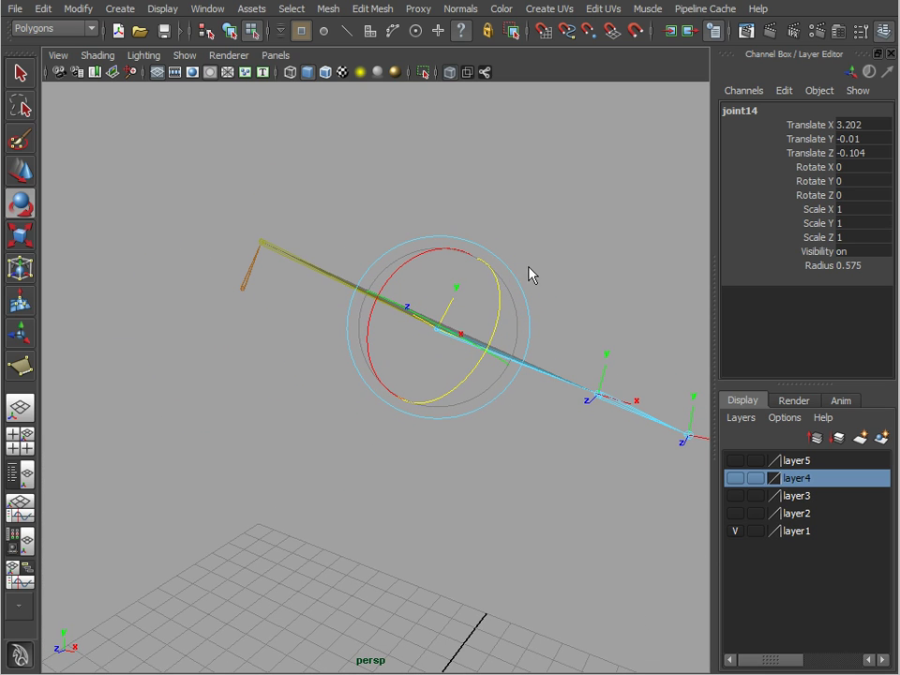
left_click(552, 217)
left_click_drag(532, 241, 426, 282, "alt")
left_click(426, 282)
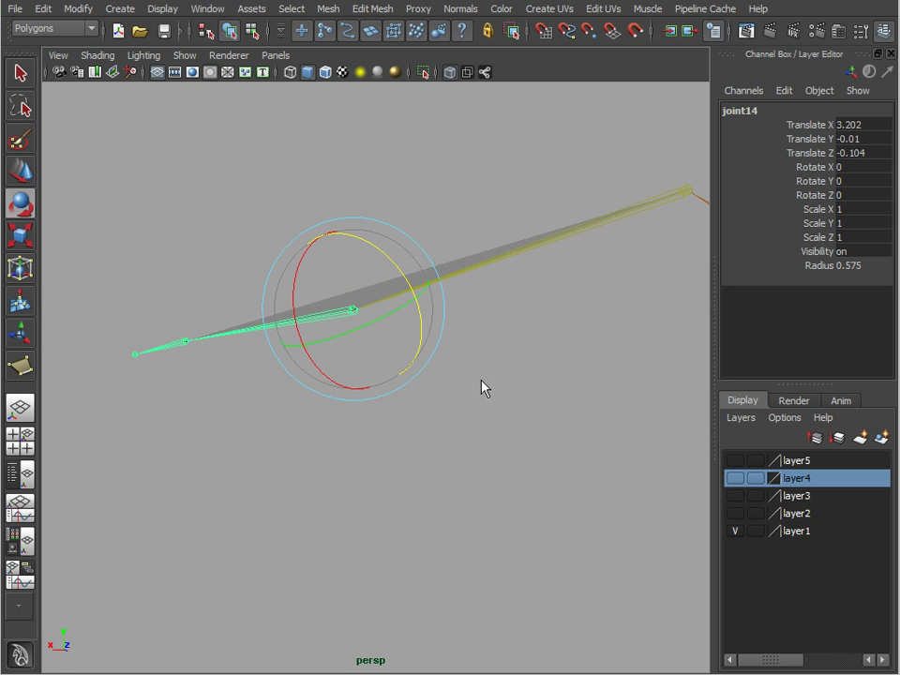
Test the elbow bend by changing only its Rotate Y against the triangle's plane, and reset Rotate Y to 0
left_click_drag(481, 387, 691, 249, "alt")
left_click_drag(592, 296, 466, 367, "alt")
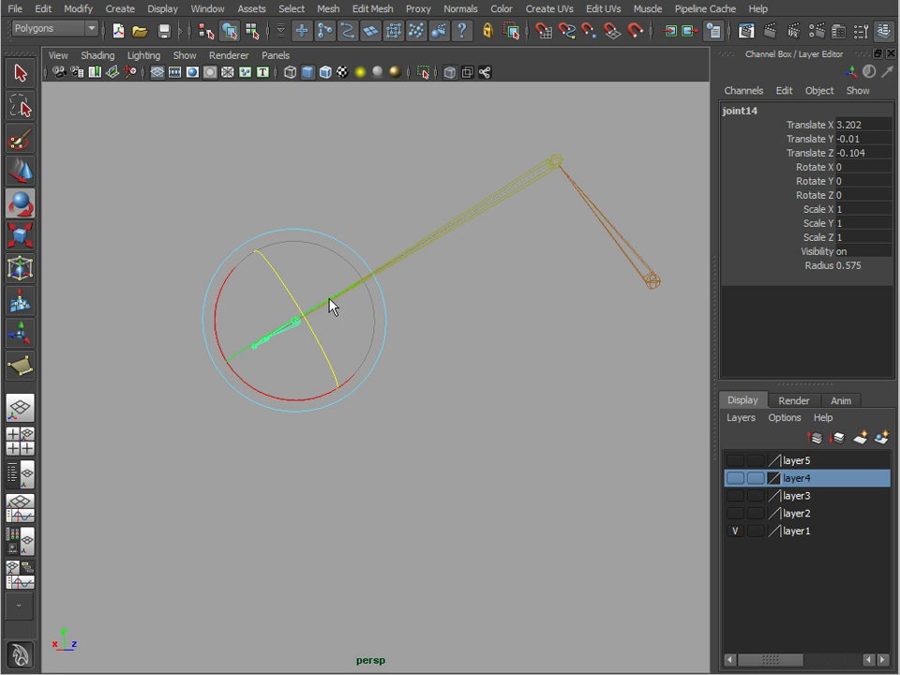
left_click(817, 183)
left_click_drag(512, 336, 472, 313, "alt")
middle_click_drag(499, 307, 442, 330)
left_click_drag(494, 316, 415, 344, "alt")
middle_click_drag(416, 344, 454, 310)
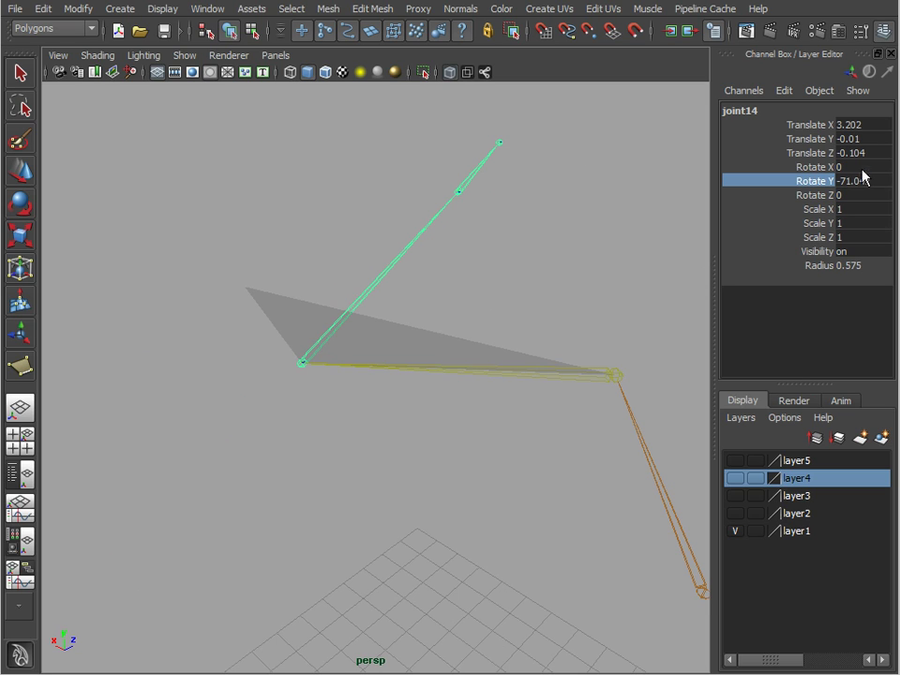
left_click(866, 180)
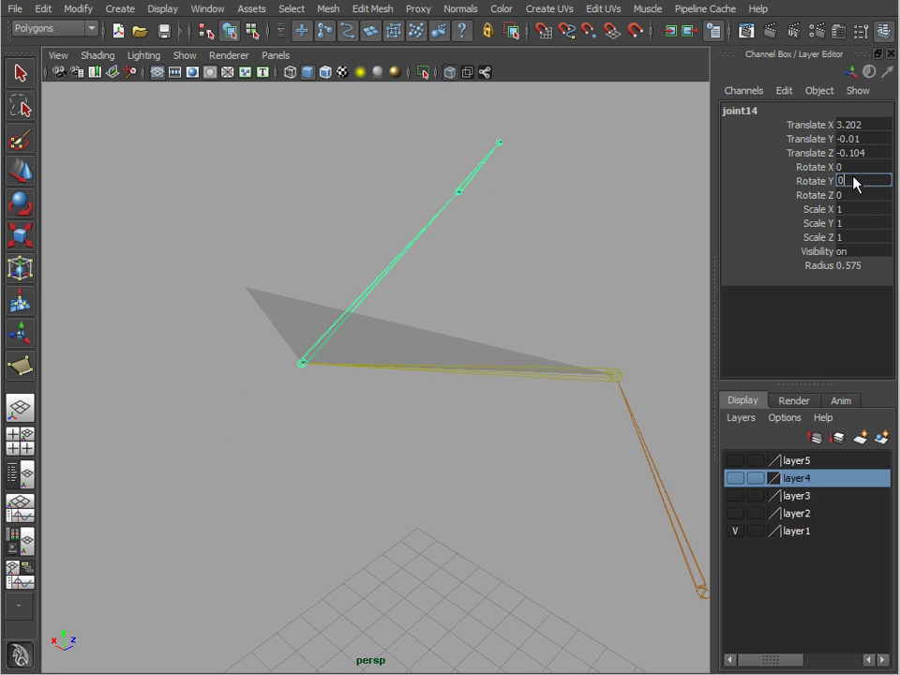
type("0")
key("Return")
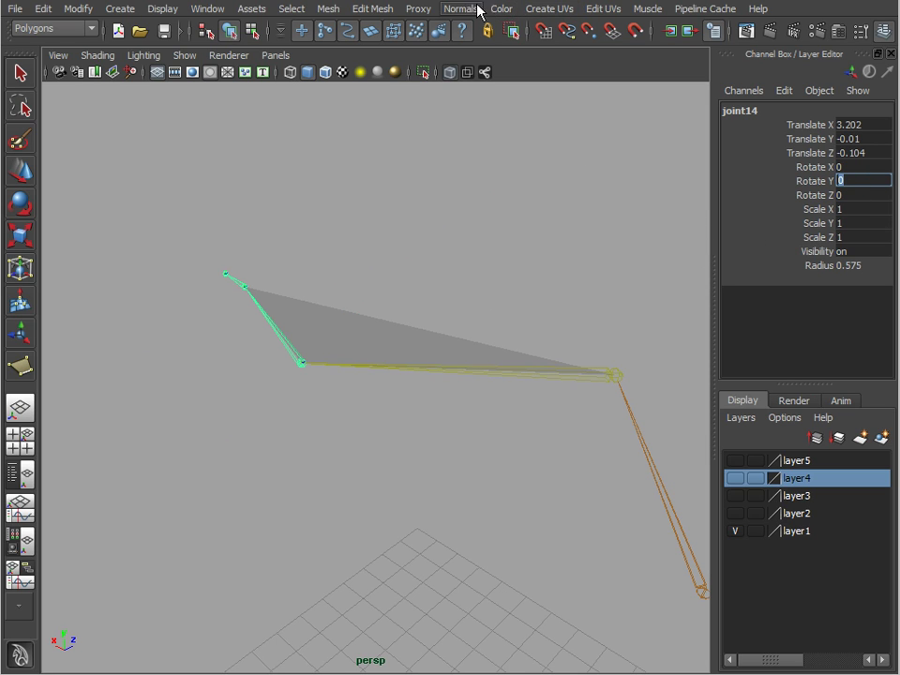
Switch to the Animation menu set and create an IK handle from the shoulder joint to the wrist joint
left_click(33, 28)
left_click(37, 42)
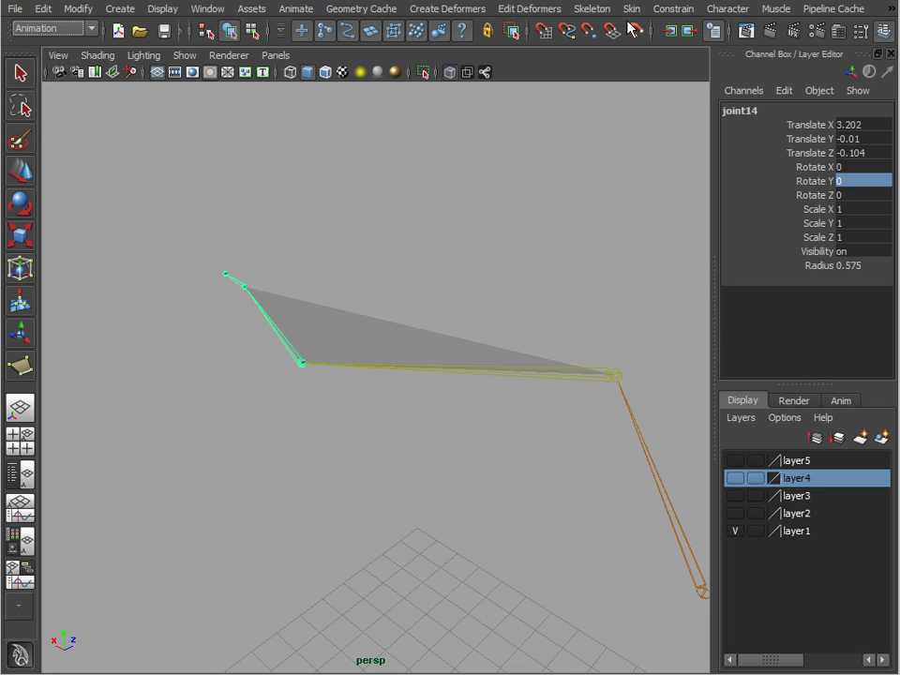
left_click(592, 8)
left_click(622, 51)
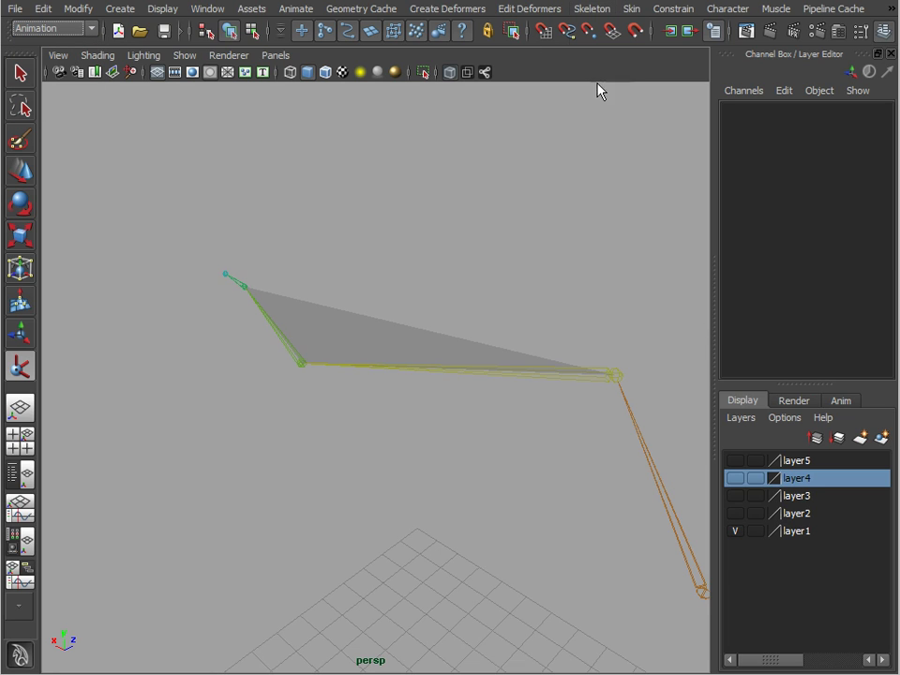
left_click(615, 376)
left_click(244, 287)
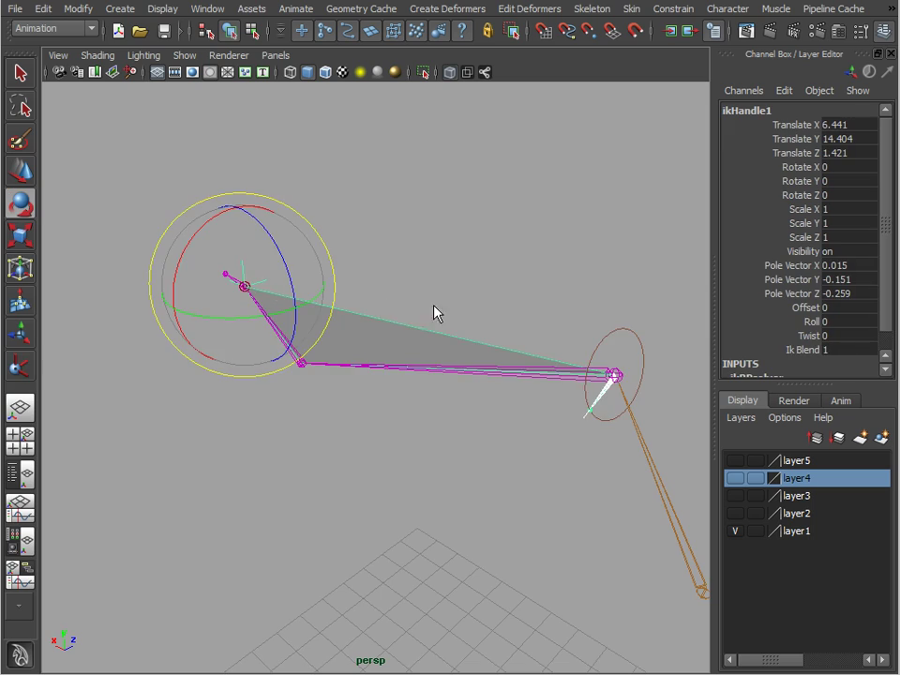
Test the arm's bending by moving the IK handle toward the shoulder twice, undoing each move
left_click_drag(434, 311, 378, 225, "alt")
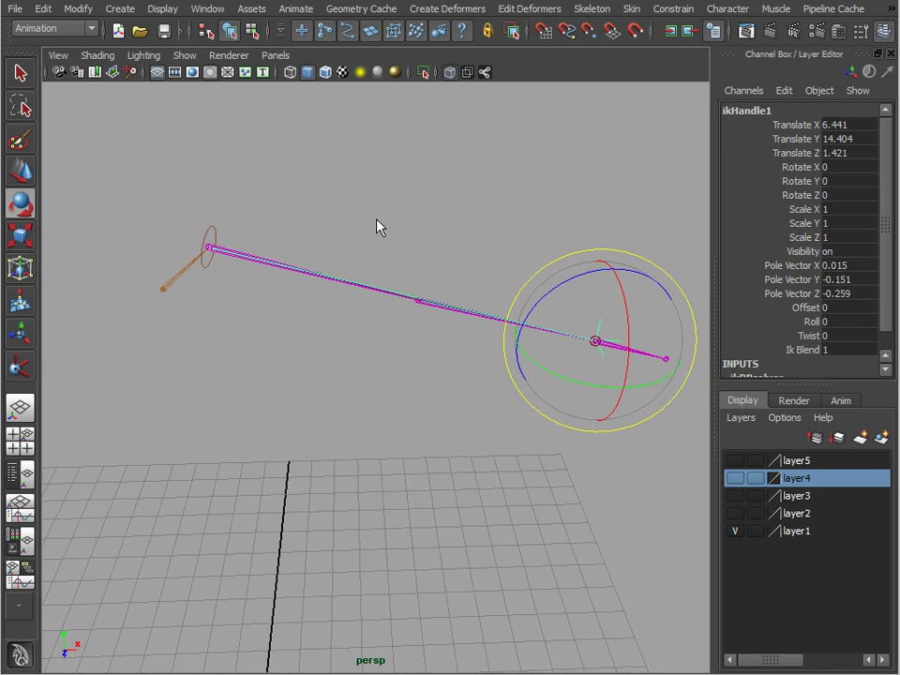
key("w")
left_click_drag(591, 340, 281, 262)
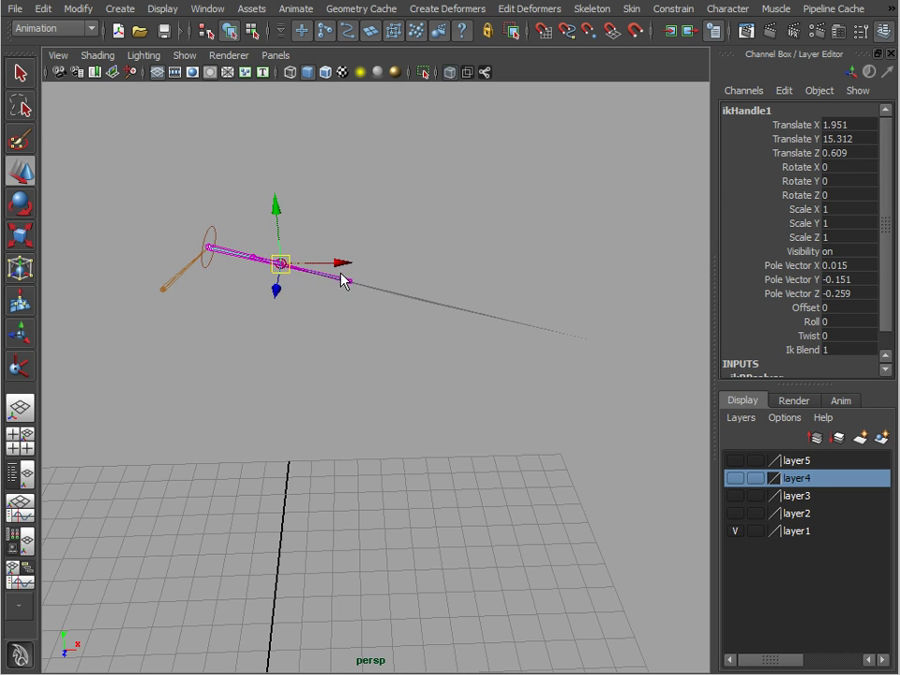
key("ctrl+z")
middle_click_drag(471, 357, 421, 344, "alt")
left_click_drag(421, 345, 409, 349, "alt")
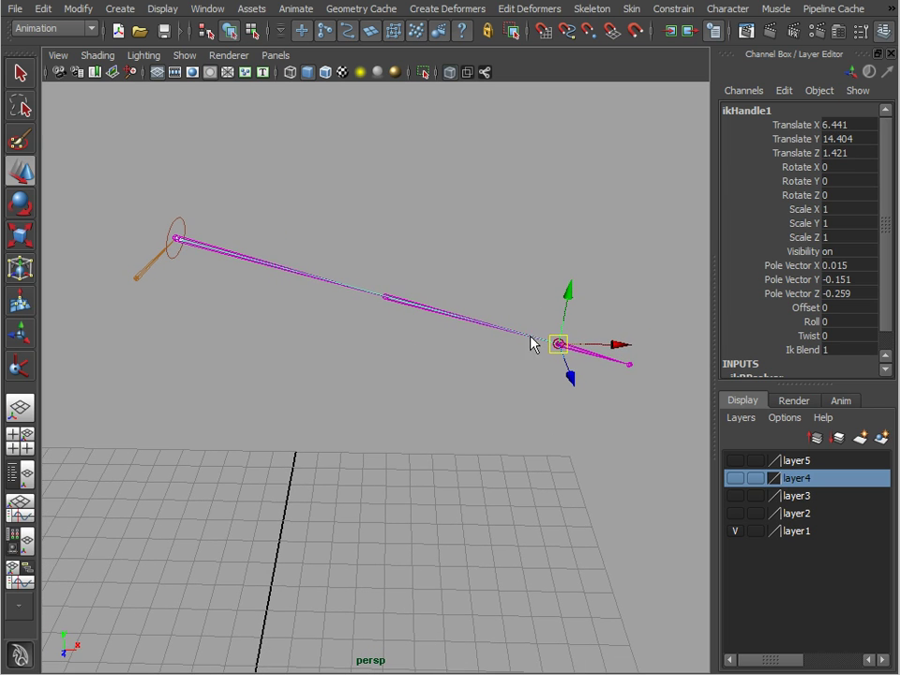
left_click_drag(559, 342, 254, 261)
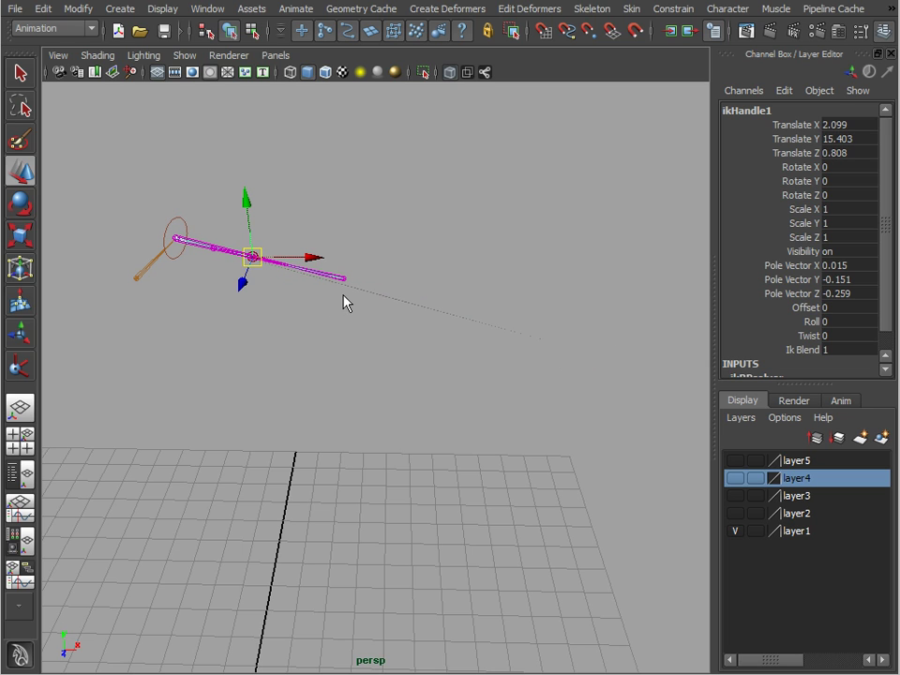
key("ctrl+z")
Delete the IK handle from the arm
left_click_drag(522, 302, 484, 308, "alt")
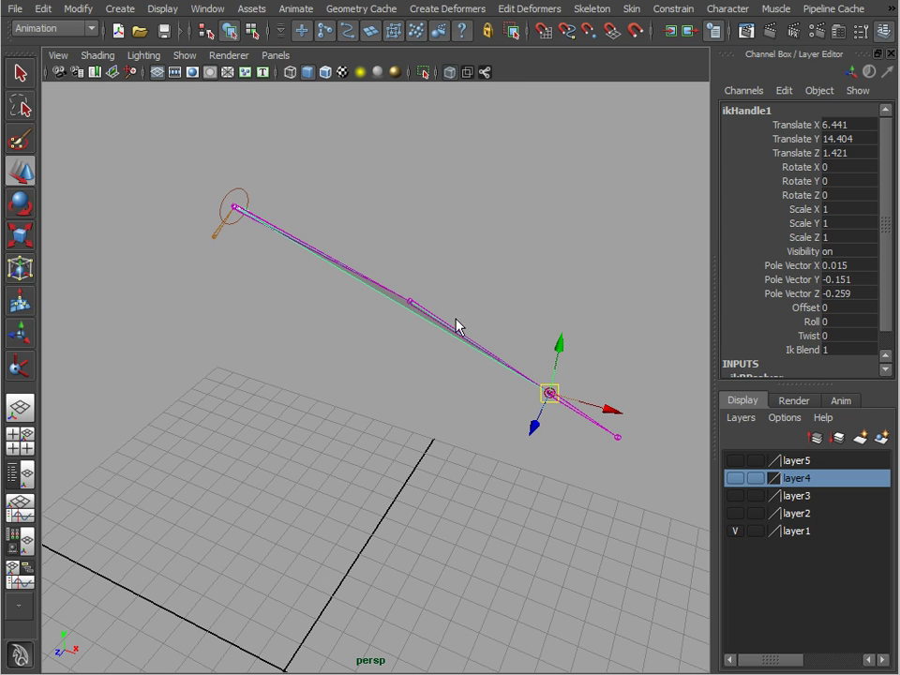
left_click_drag(585, 307, 529, 270, "alt")
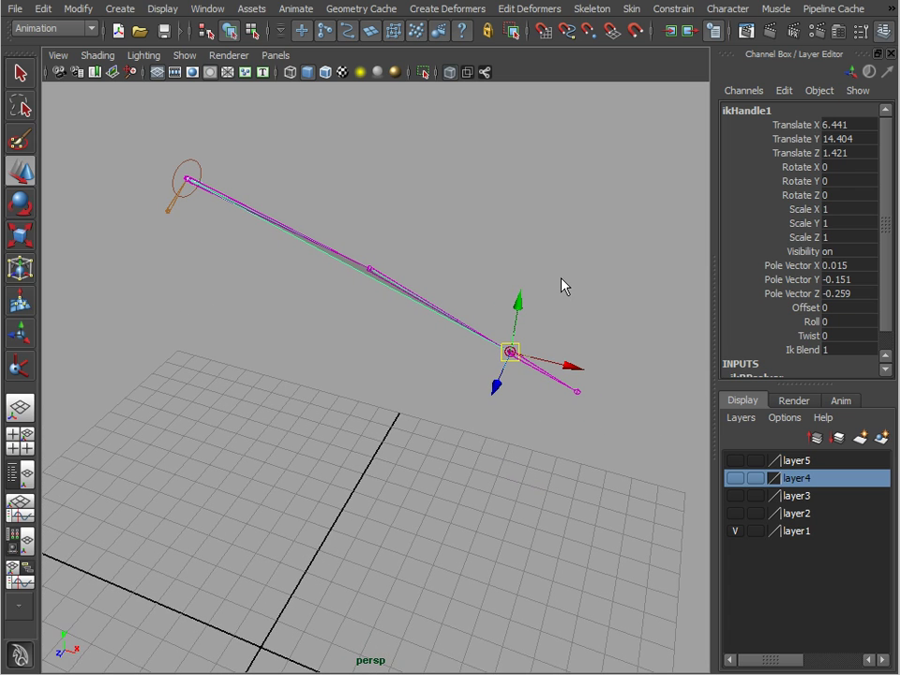
left_click(565, 284)
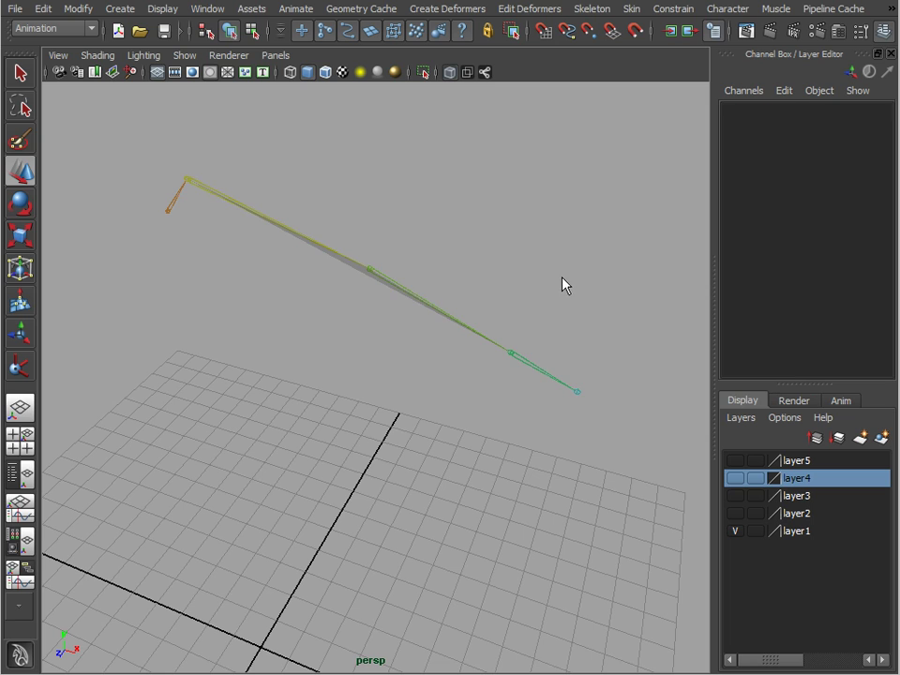
left_click_drag(394, 323, 210, 209, "alt")
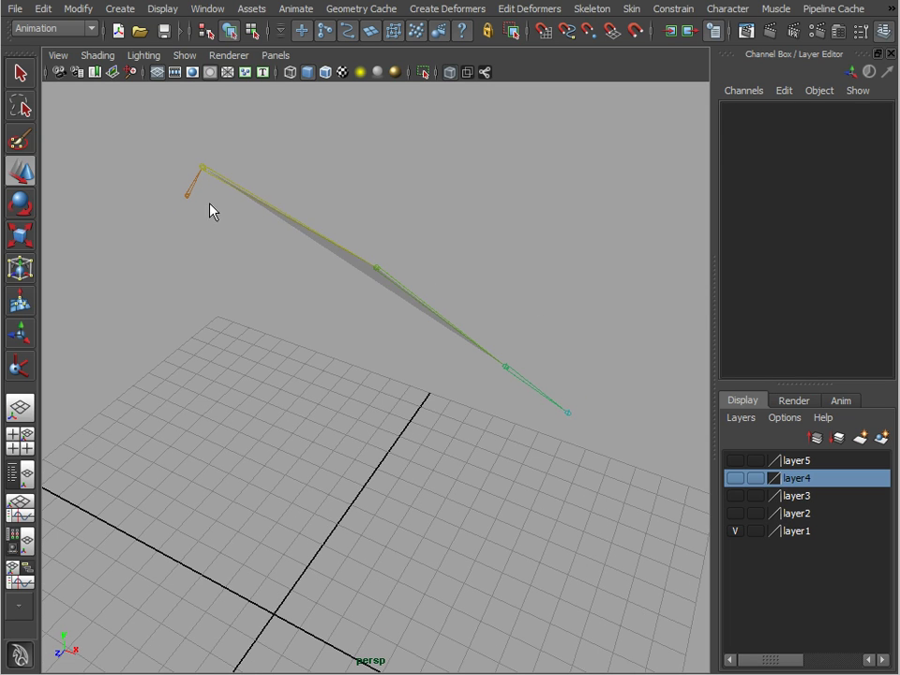
Set the shoulder joint's X, Y and Z rotation to 0 and check the elbow and wrist joints' rotation values
left_click(275, 219)
left_click_drag(848, 167, 853, 194)
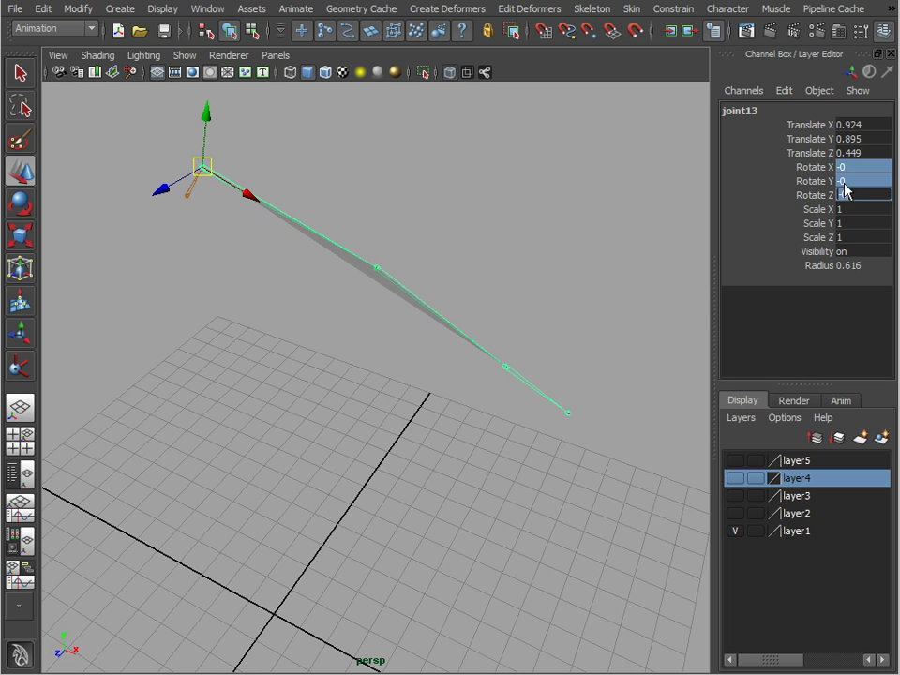
left_click(413, 295)
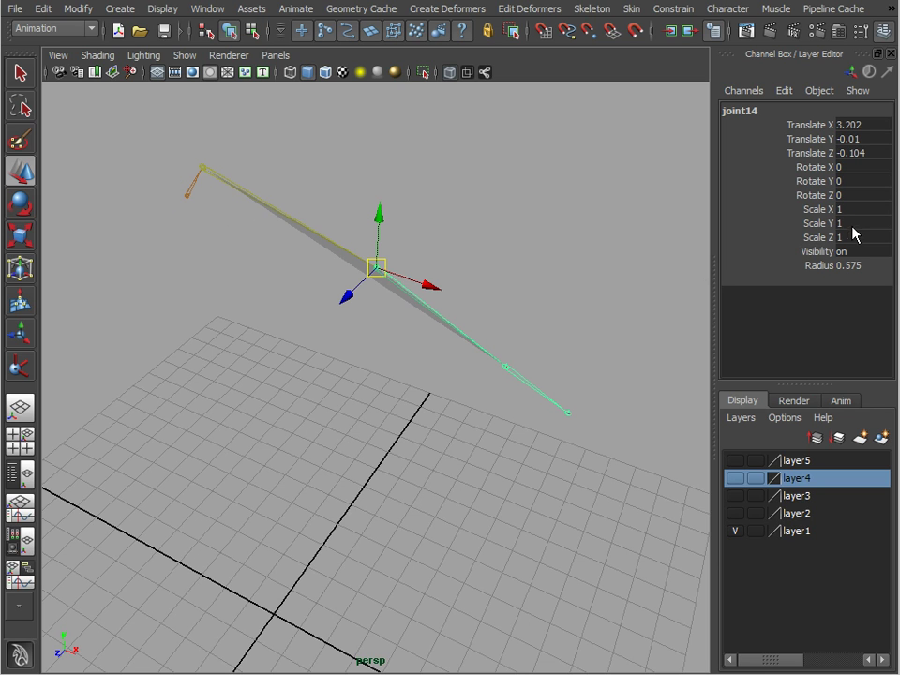
left_click(506, 366)
left_click_drag(510, 409, 423, 274, "alt")
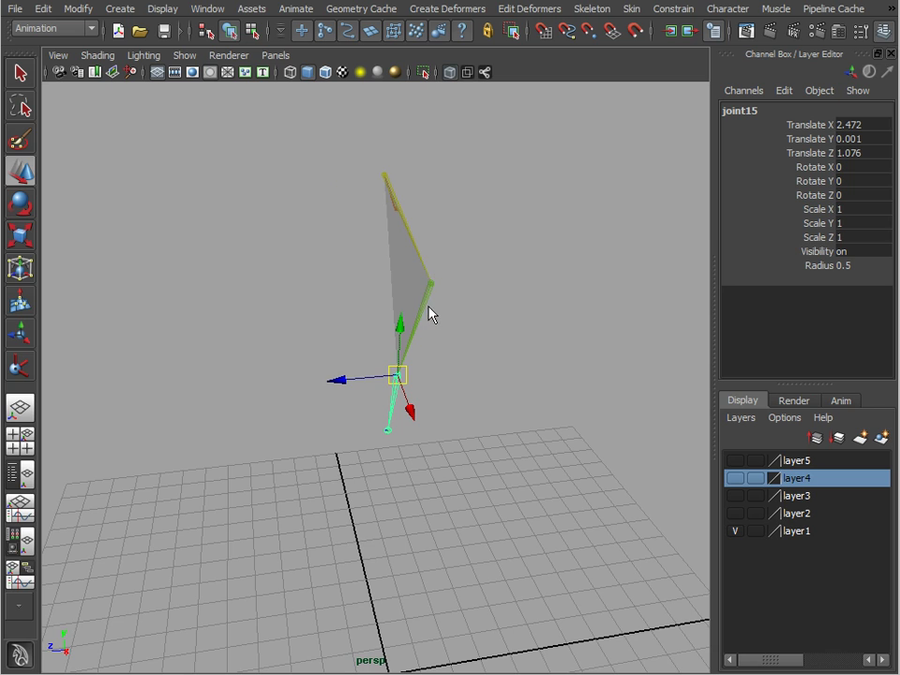
Delete the triangular guide polygon, inspect the bare arm joints, and undo the deletion
left_click(429, 309)
left_click_drag(506, 301, 458, 263, "alt")
left_click(430, 252)
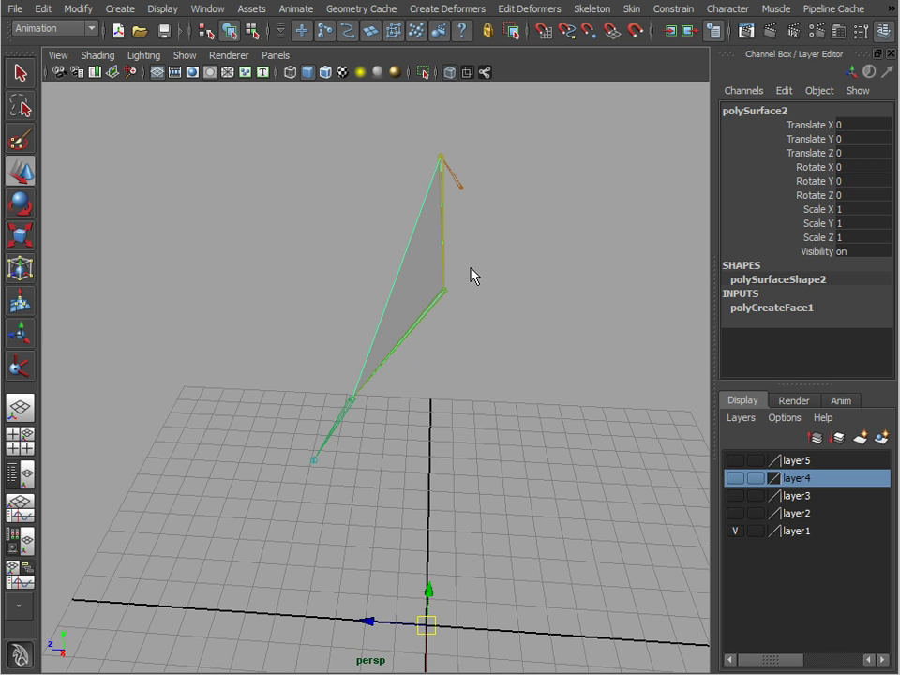
key("Delete")
left_click(443, 255)
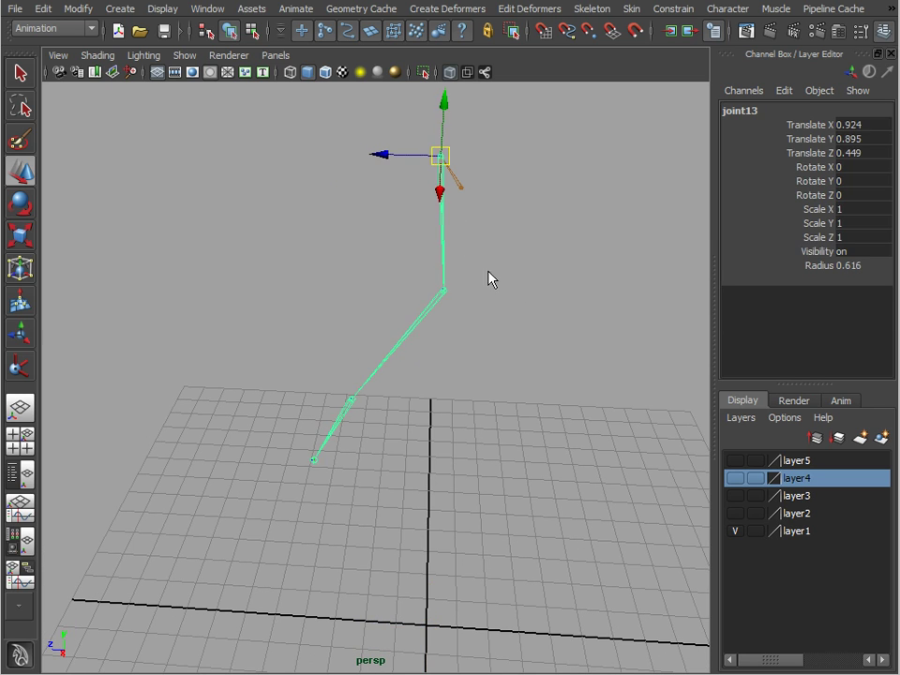
left_click_drag(488, 273, 515, 272, "alt")
left_click(540, 279)
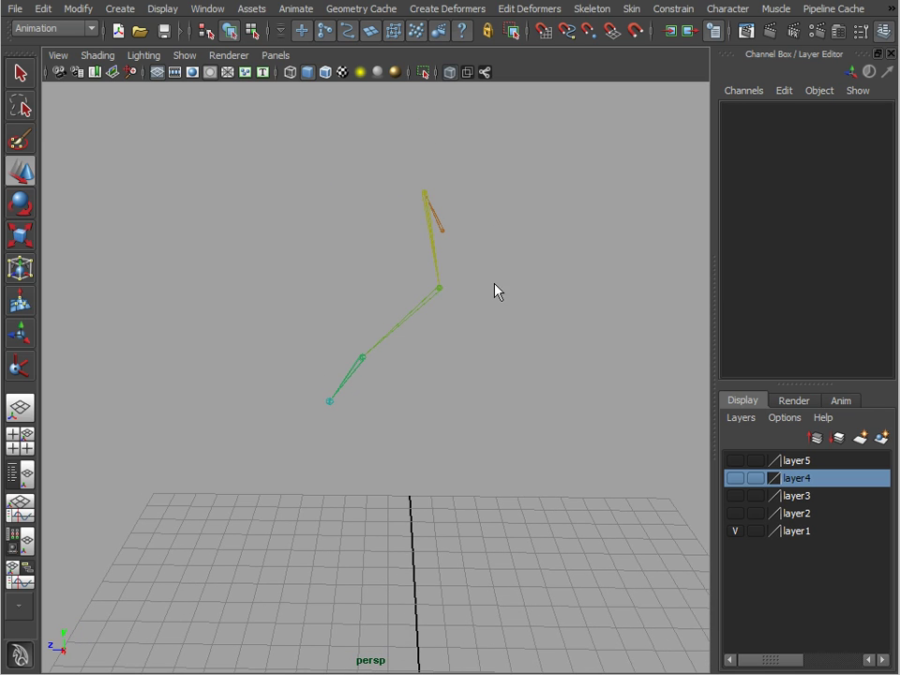
key("ctrl+z")
left_click_drag(499, 341, 480, 337, "alt")
Select the shoulder joint and display the arm joints' local rotation axes in component mode
left_click(490, 227)
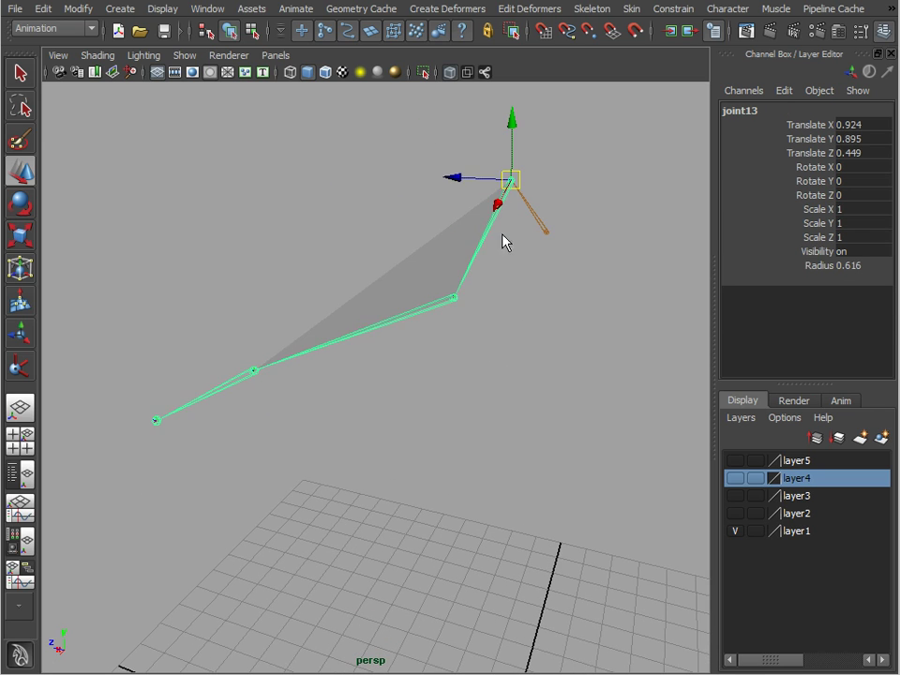
left_click_drag(506, 242, 536, 248, "alt")
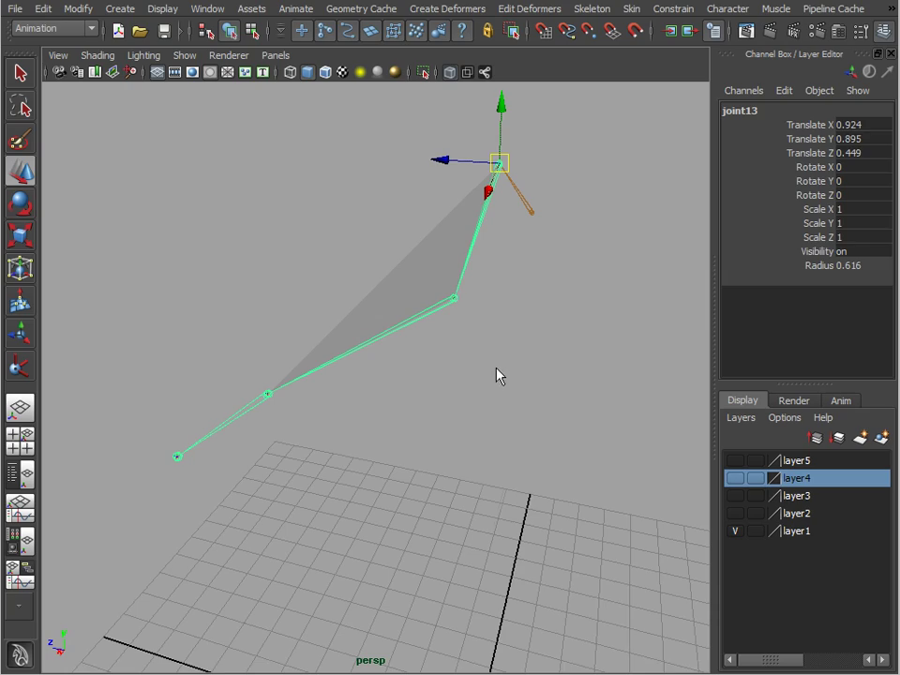
key("F8")
left_click_drag(494, 356, 505, 287, "alt")
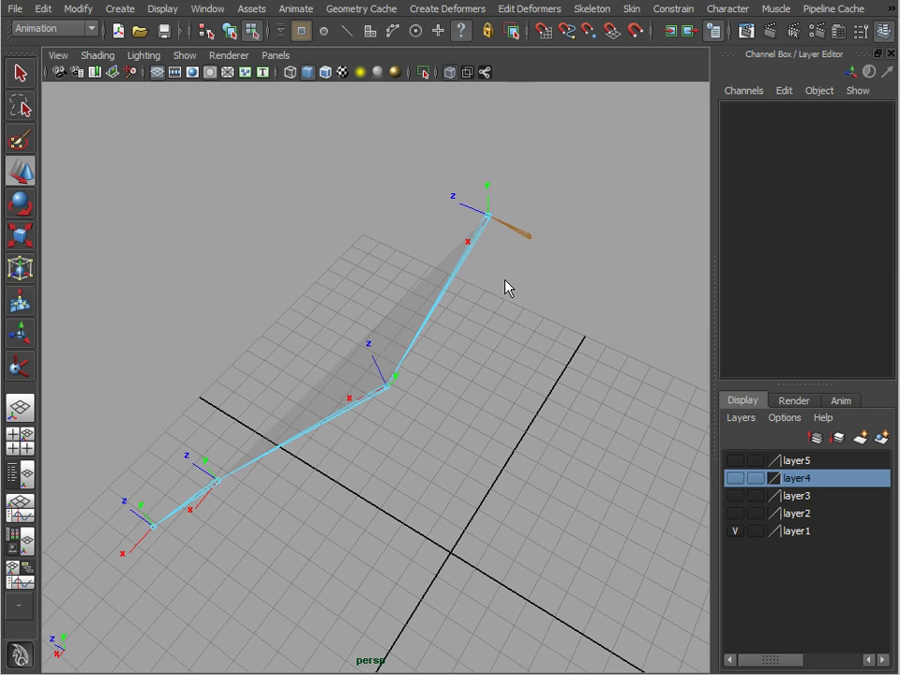
Orient the shoulder joint and its children with X as primary axis and no secondary axis, and check the resulting local rotation axes
left_click(592, 10)
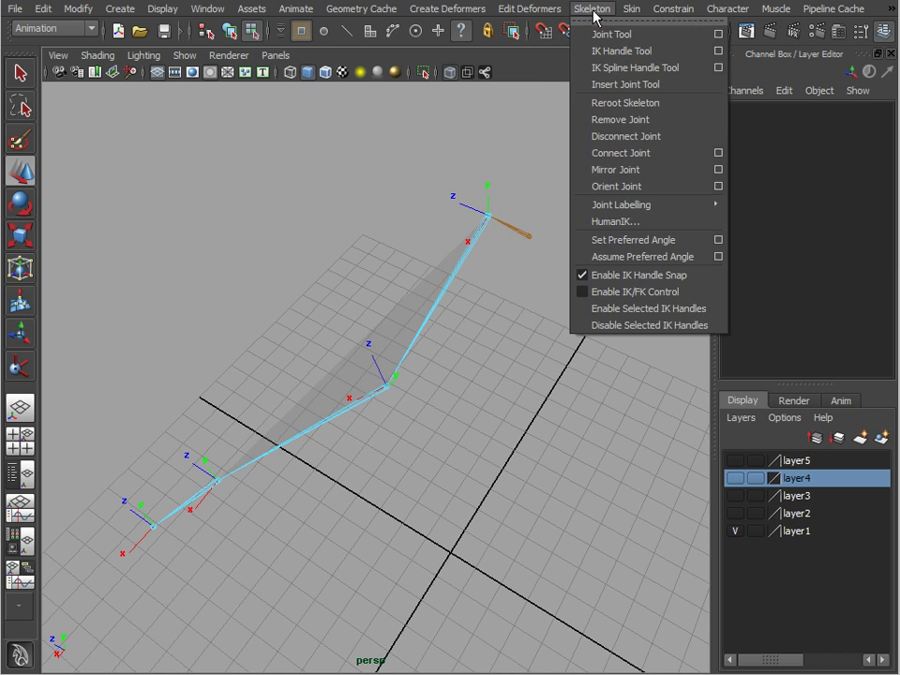
left_click(718, 187)
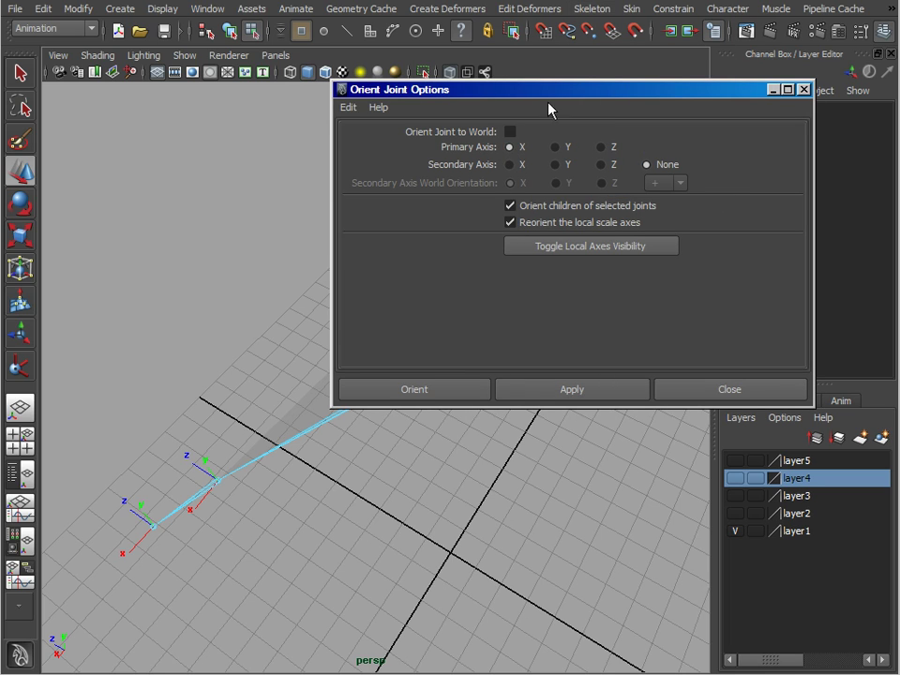
left_click_drag(574, 93, 535, 35)
left_click_drag(446, 415, 299, 464, "alt")
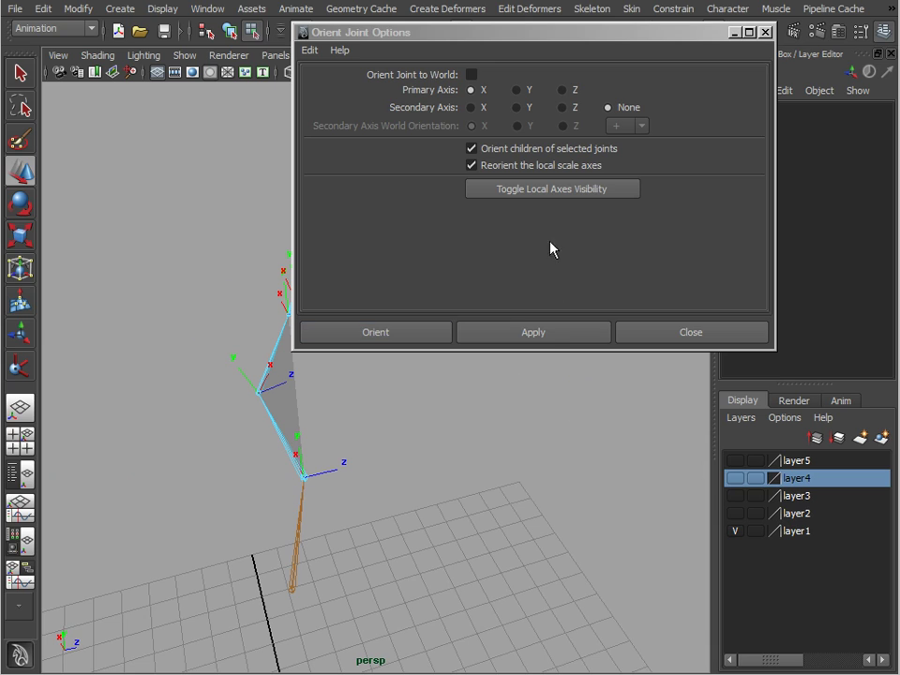
left_click(553, 345)
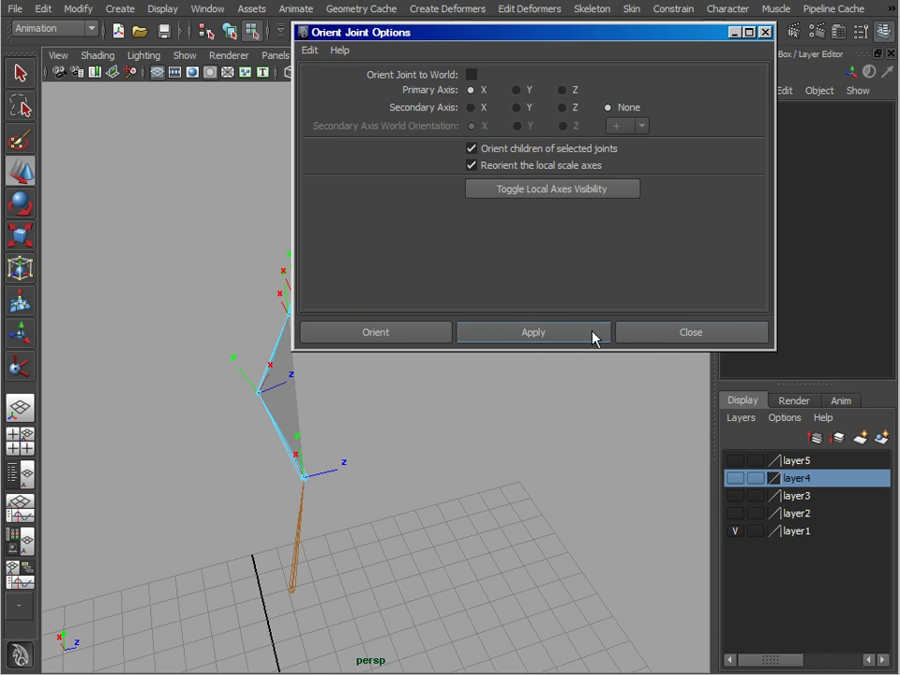
left_click(184, 178)
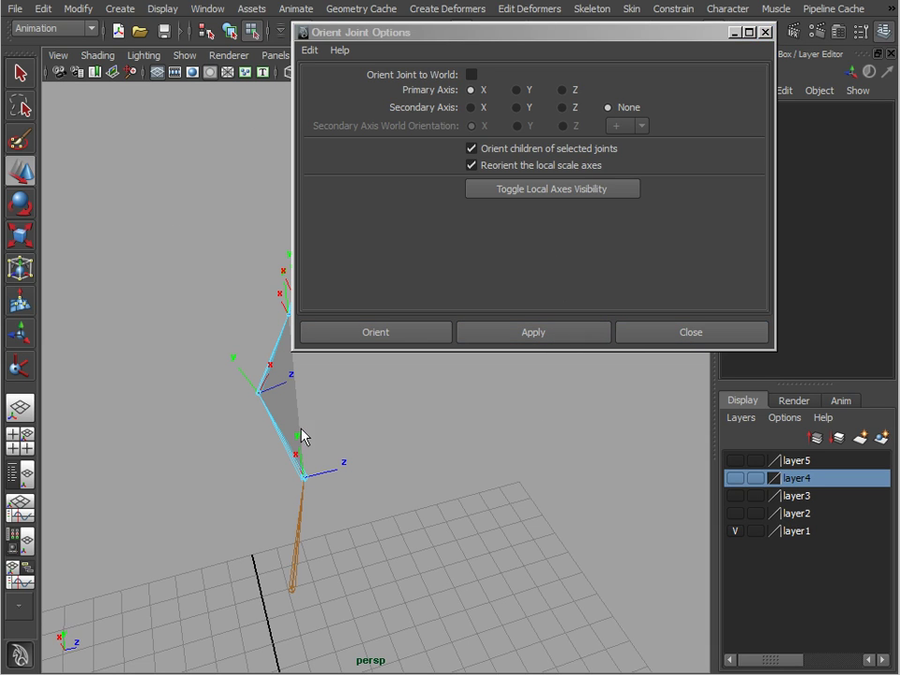
key("F8")
left_click(540, 333)
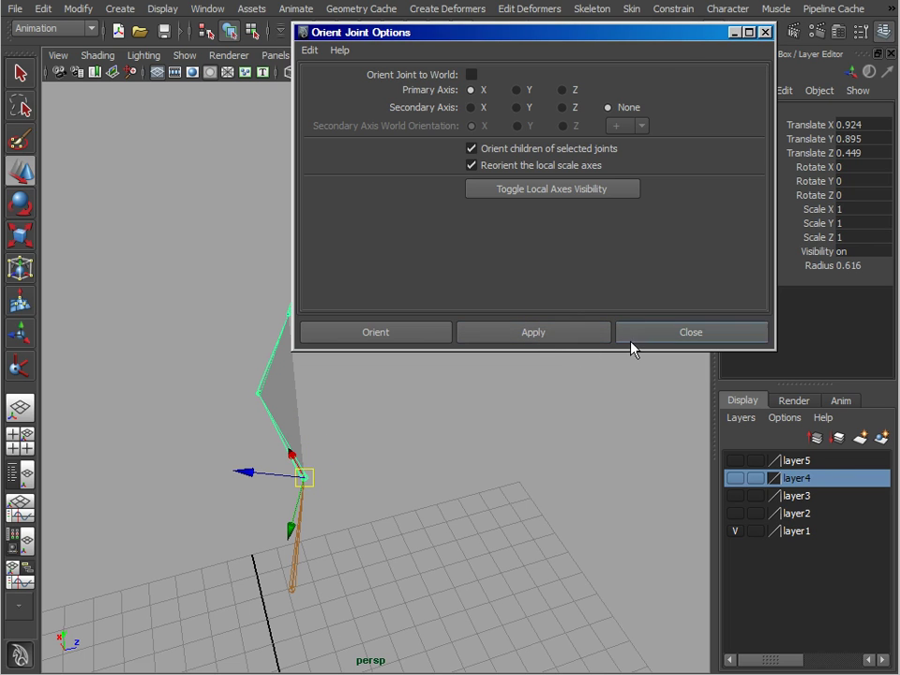
left_click(684, 333)
left_click_drag(427, 369, 555, 358, "alt")
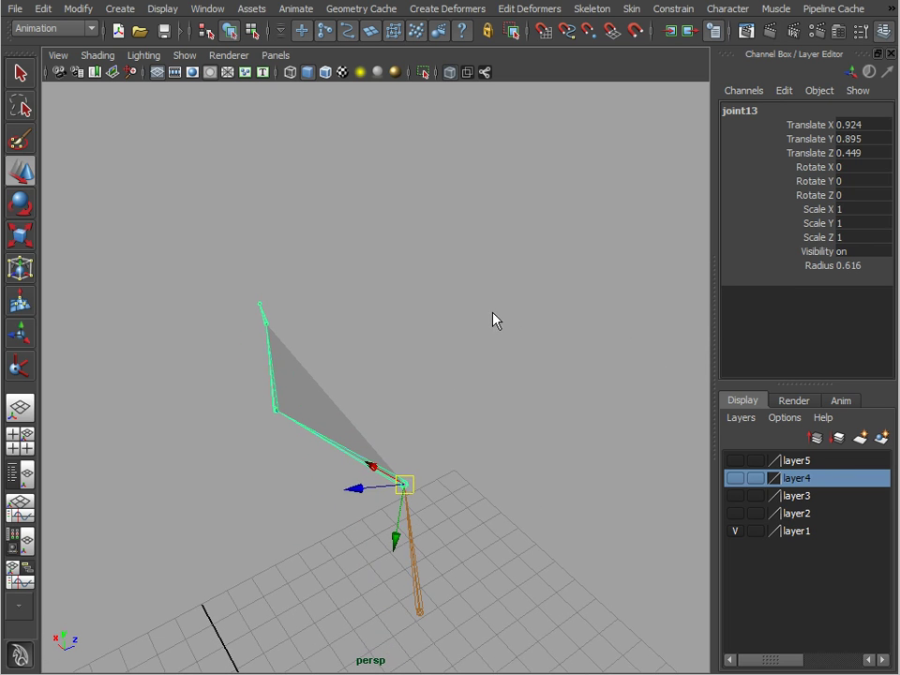
key("F8")
left_click_drag(444, 341, 417, 387, "alt")
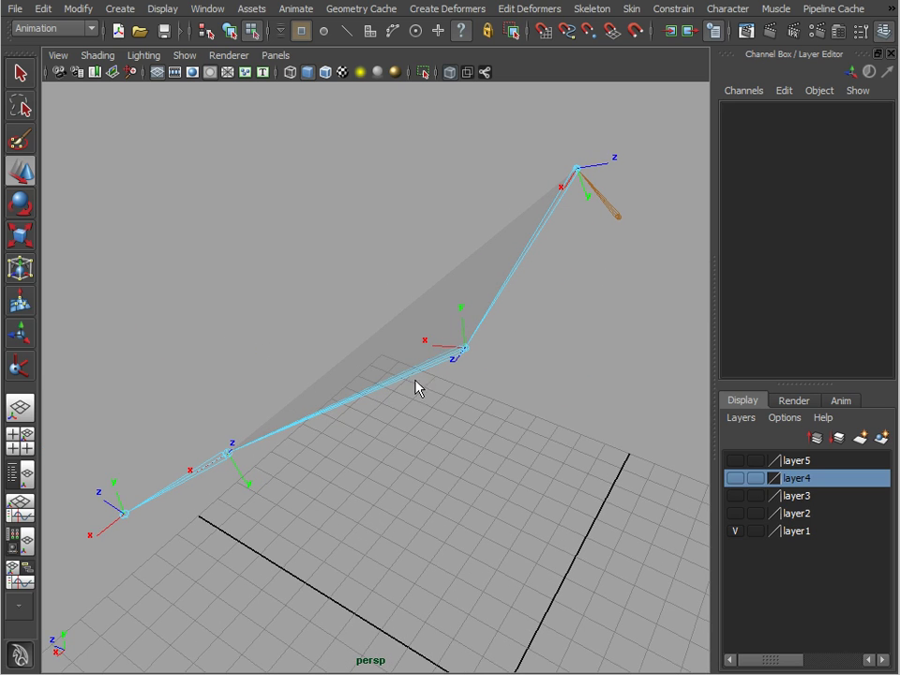
Orient the elbow joint and the wrist joint individually with the same Orient Joint settings
key("F8")
key("Down")
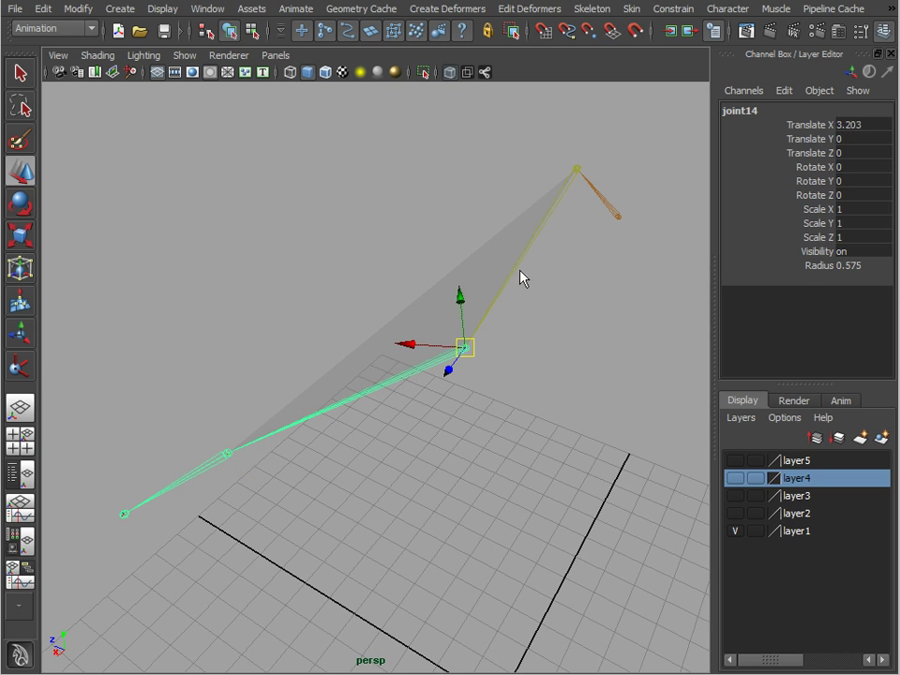
left_click(594, 16)
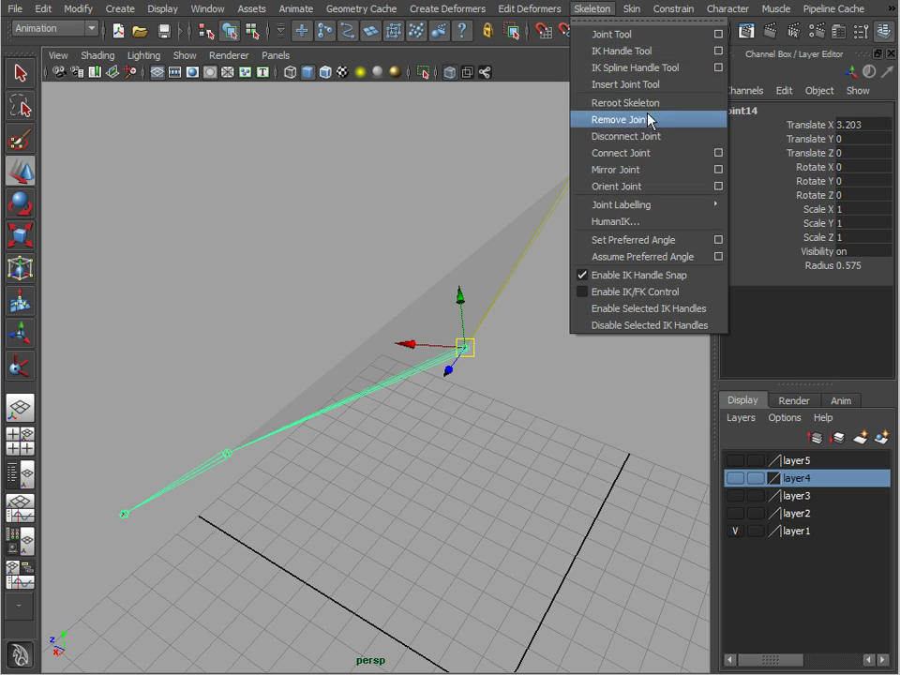
left_click(656, 191)
left_click(205, 464)
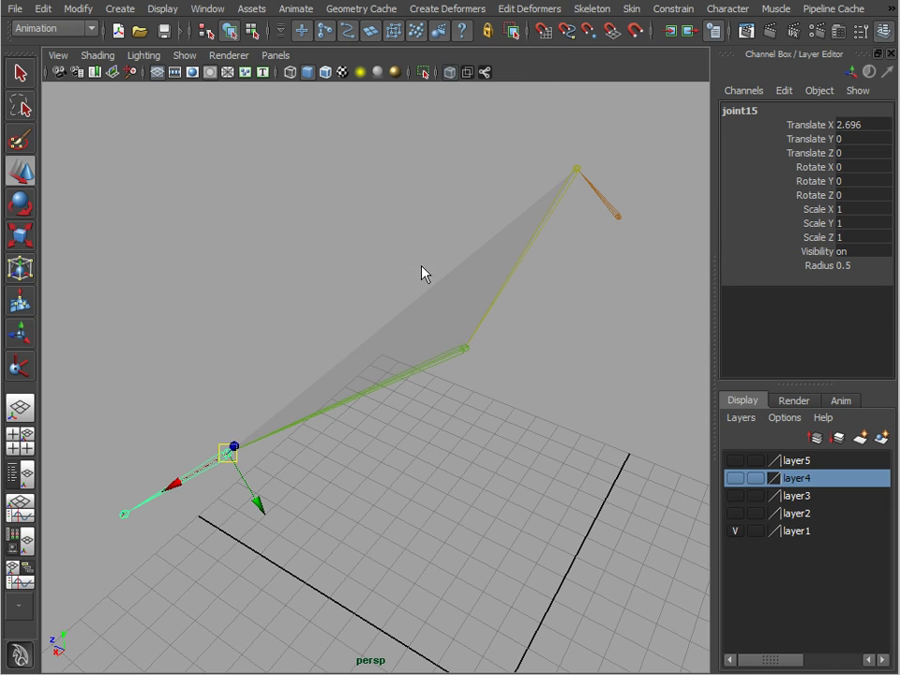
left_click(590, 9)
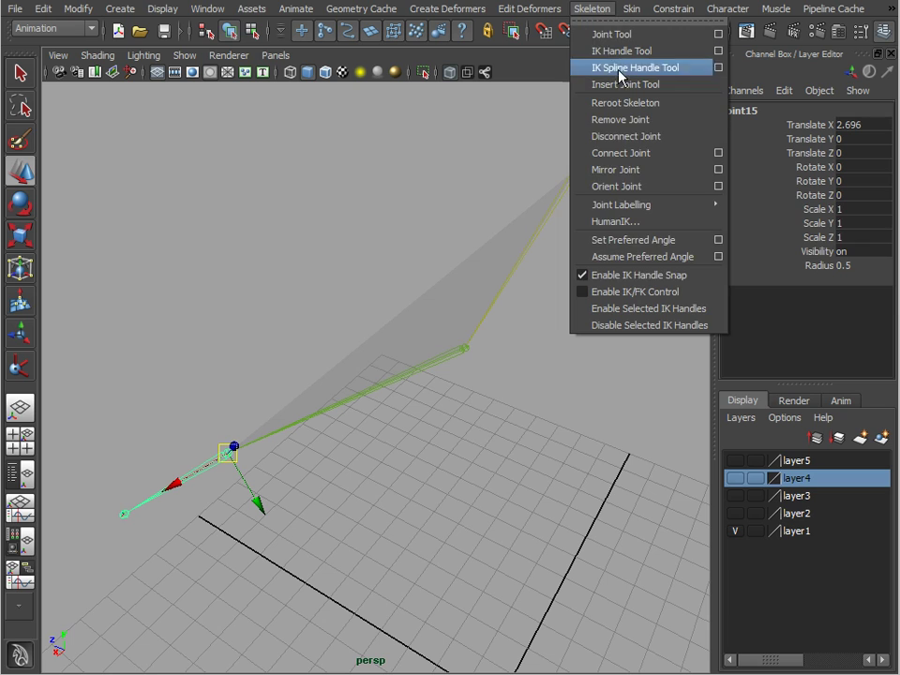
left_click(647, 187)
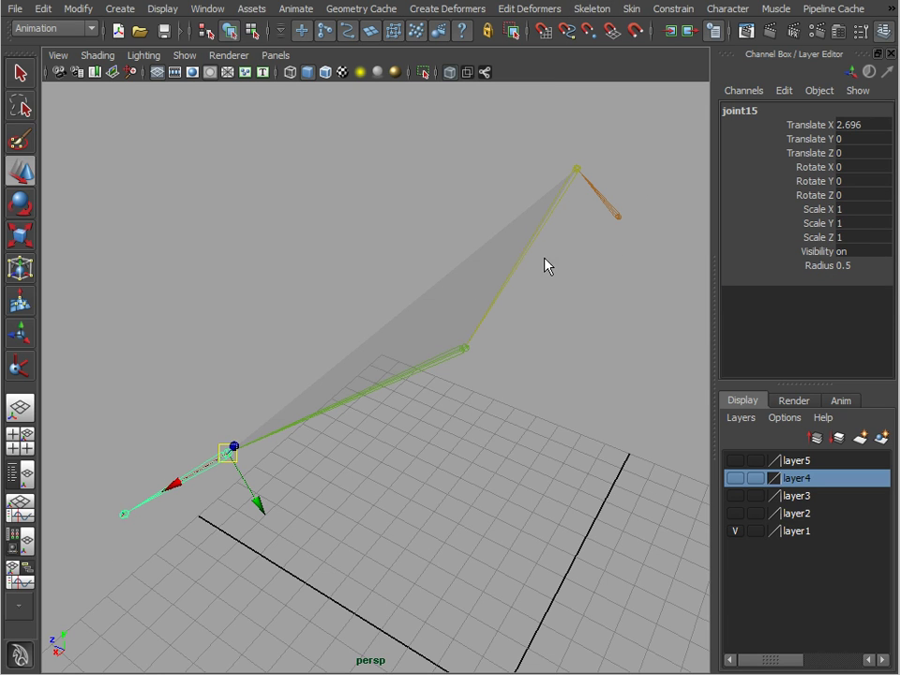
Examine the arm joints' local rotation axes against the triangular guide polygon, starting from the shoulder joint
key("Up")
key("Up")
left_click_drag(568, 249, 600, 266, "alt")
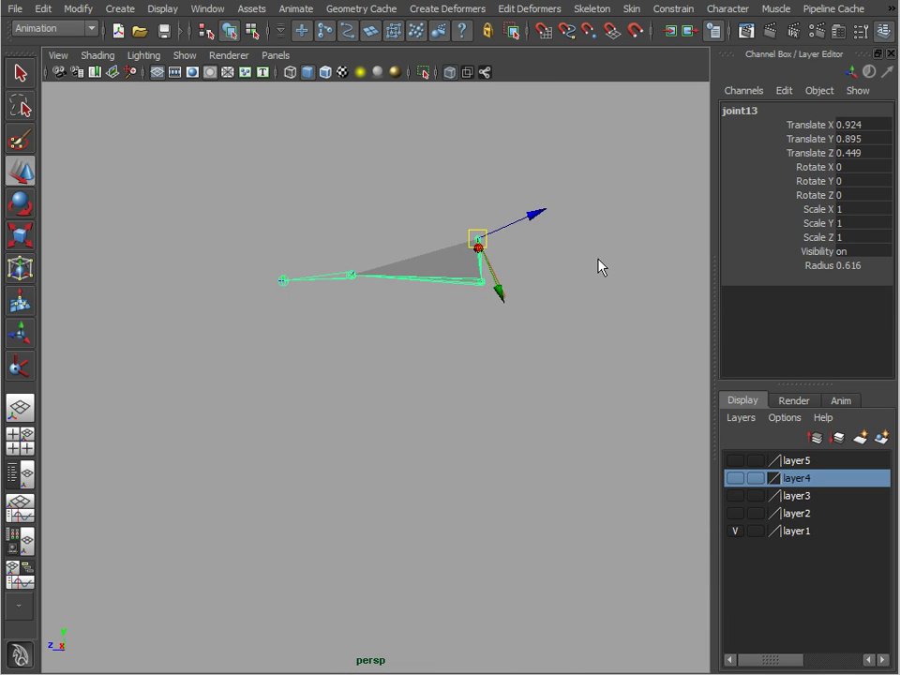
key("F8")
left_click_drag(534, 338, 597, 335, "alt")
left_click_drag(483, 318, 473, 338, "alt")
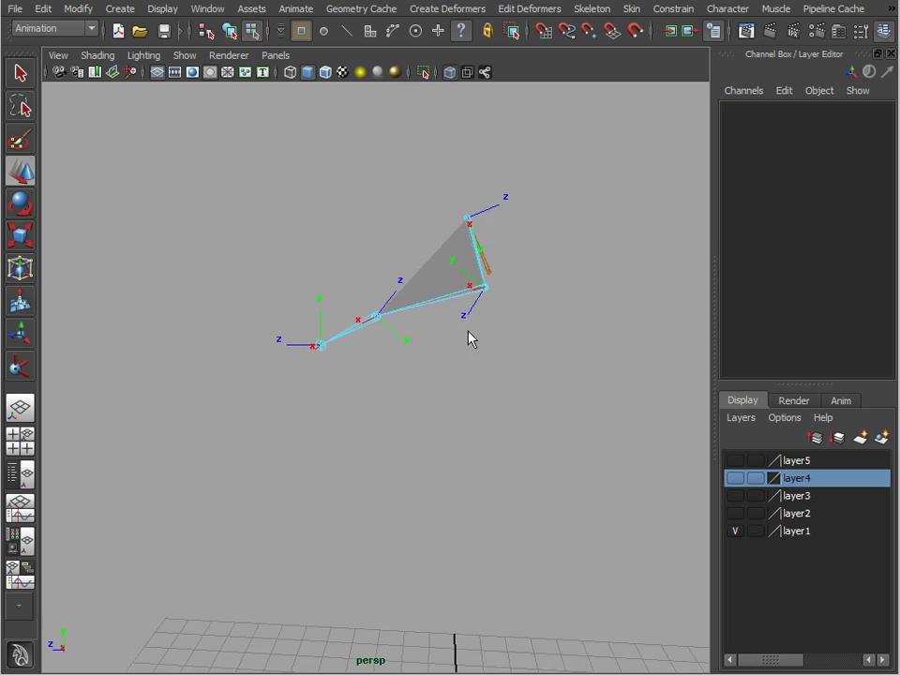
key("F8")
Create a locator and snap it onto the shoulder joint
left_click_drag(541, 338, 417, 249, "alt")
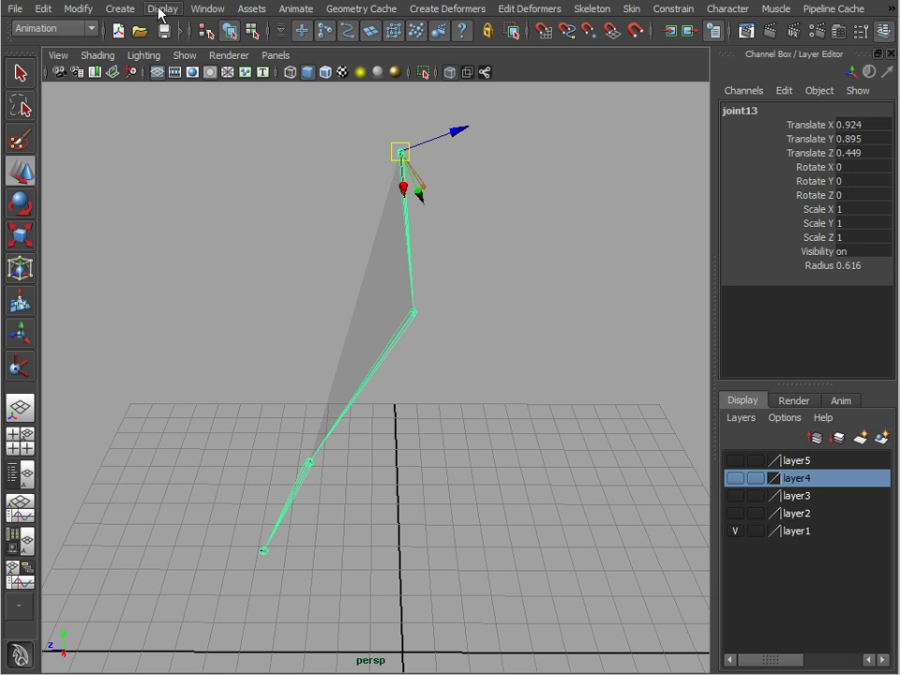
left_click(118, 10)
mouse_move(151, 102)
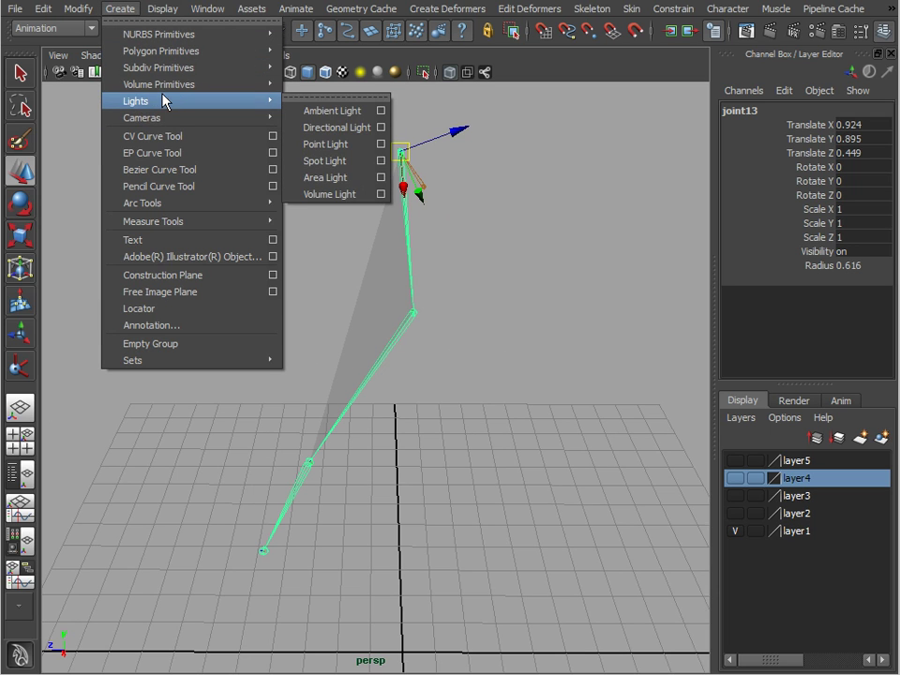
left_click(167, 307)
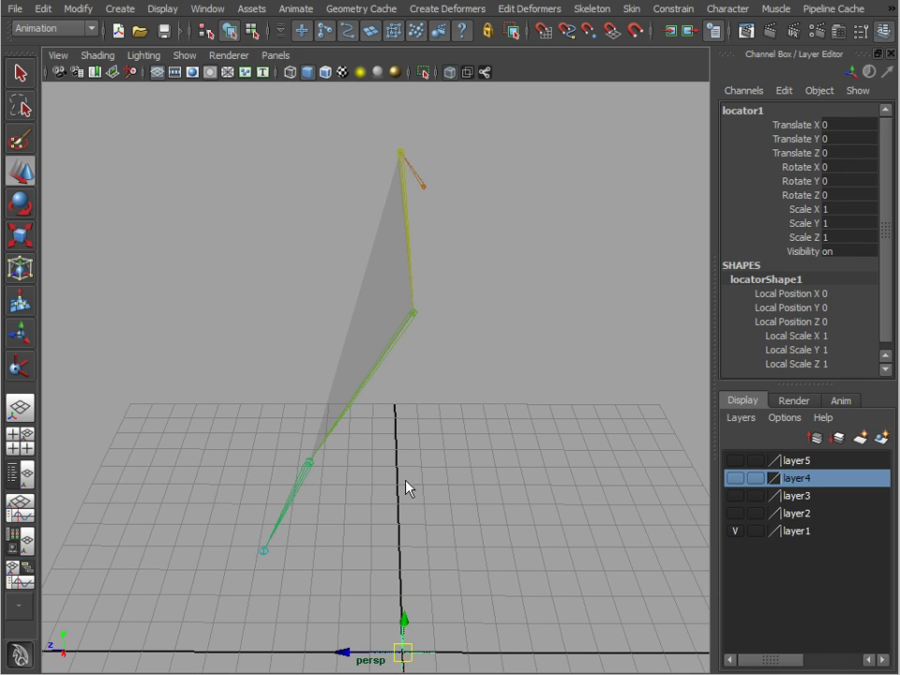
left_click_drag(405, 486, 455, 435, "alt")
key("v")
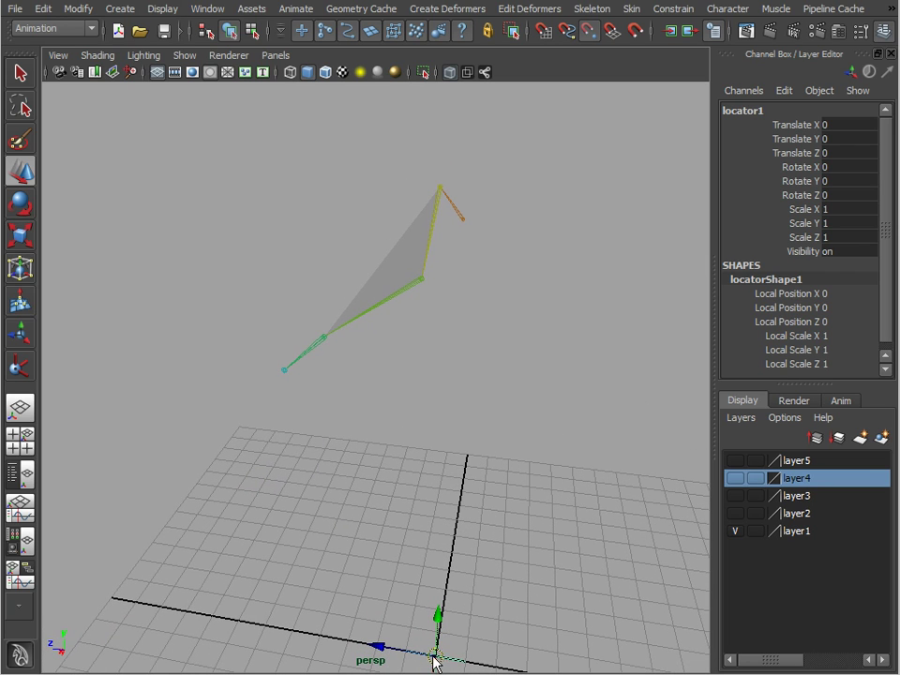
left_click_drag(434, 661, 434, 186)
Duplicate the locator and snap the copies onto the elbow, wrist and hand-tip joints
left_click_drag(496, 243, 533, 281, "alt")
key("ctrl+d")
key("v")
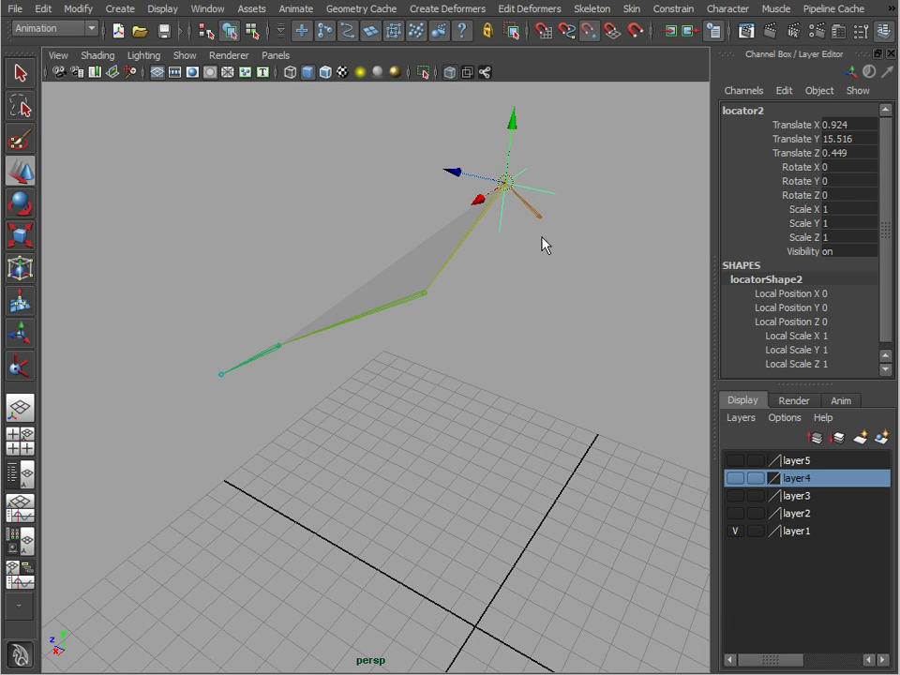
left_click_drag(506, 186, 418, 287)
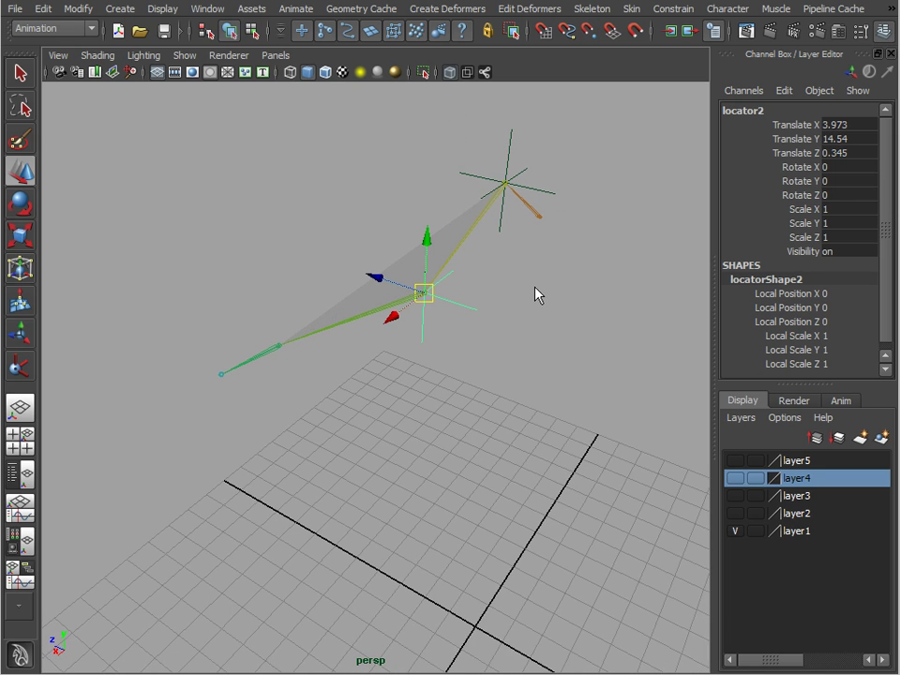
key("ctrl+d")
key("v")
left_click_drag(426, 297, 213, 367)
key("v")
left_click(255, 209)
left_click_drag(395, 317, 446, 372, "alt")
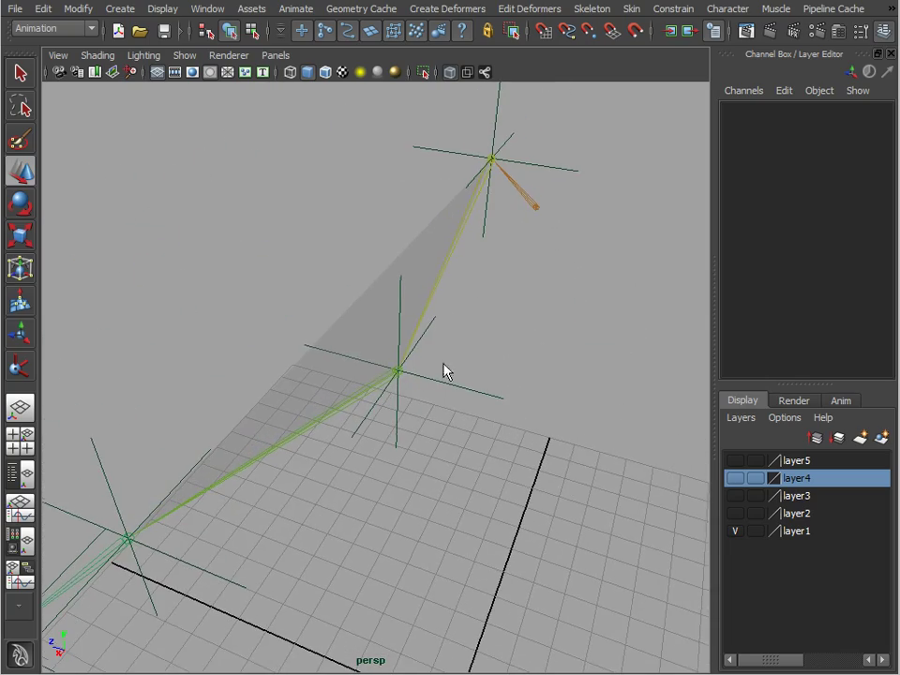
Set the shoulder joint's Joint Orient X, Y and Z values to 0
left_click(465, 246)
left_click_drag(481, 259, 559, 262, "alt")
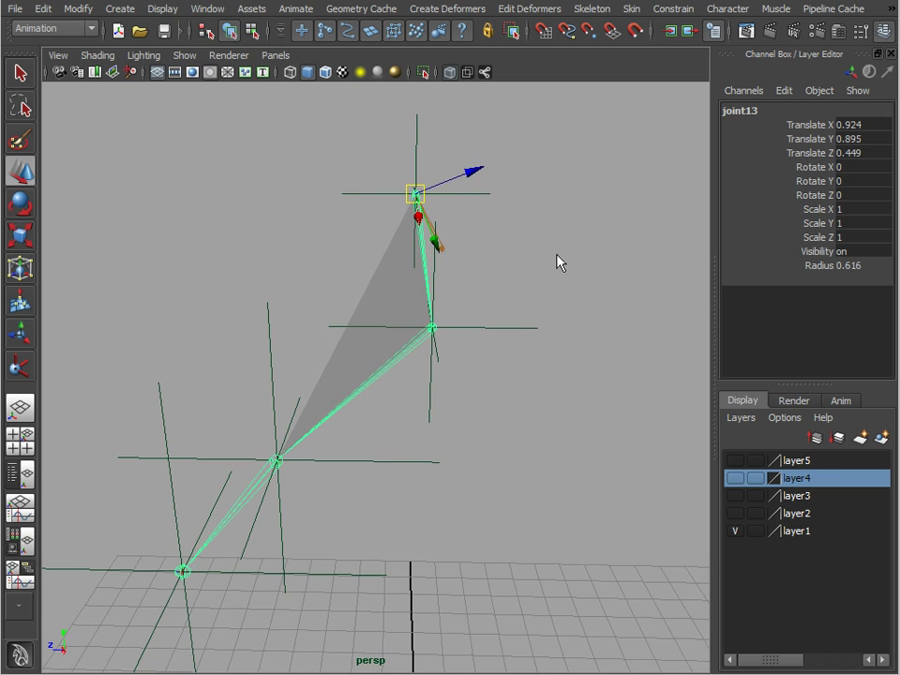
key("ctrl+a")
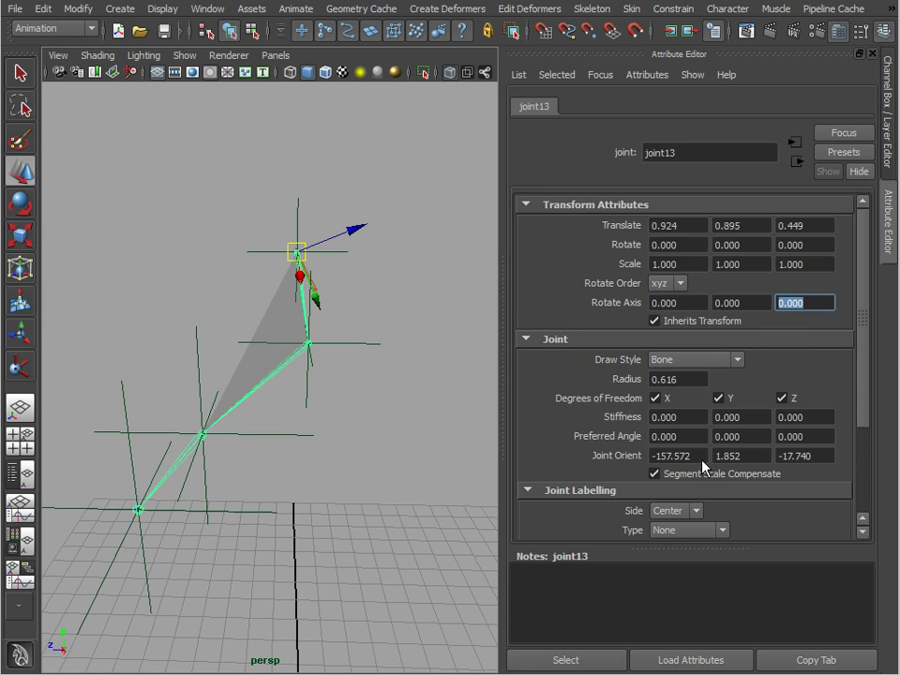
double_click(653, 457)
type("0")
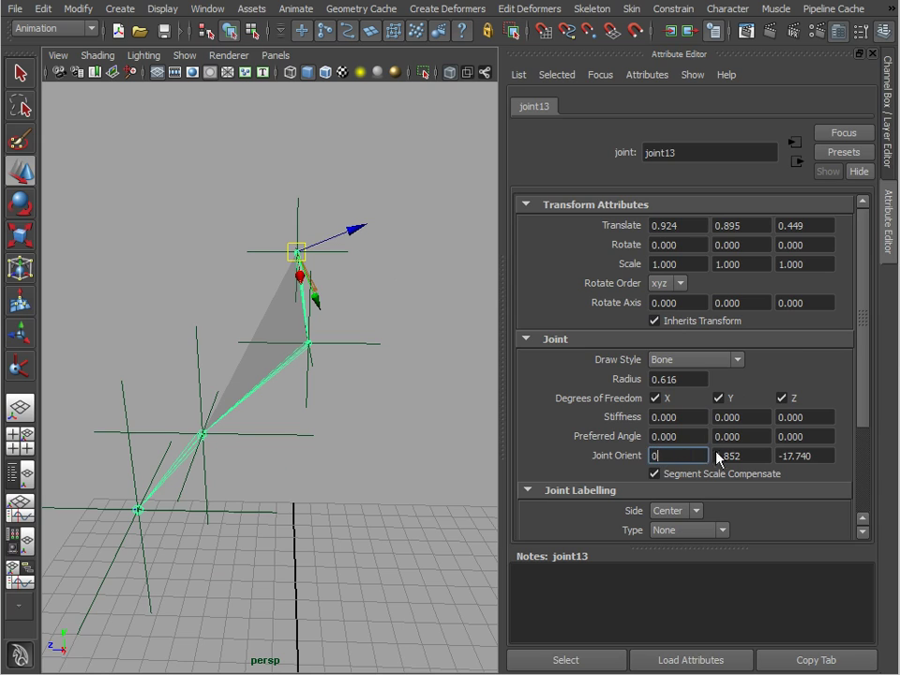
key("Return")
key("Tab")
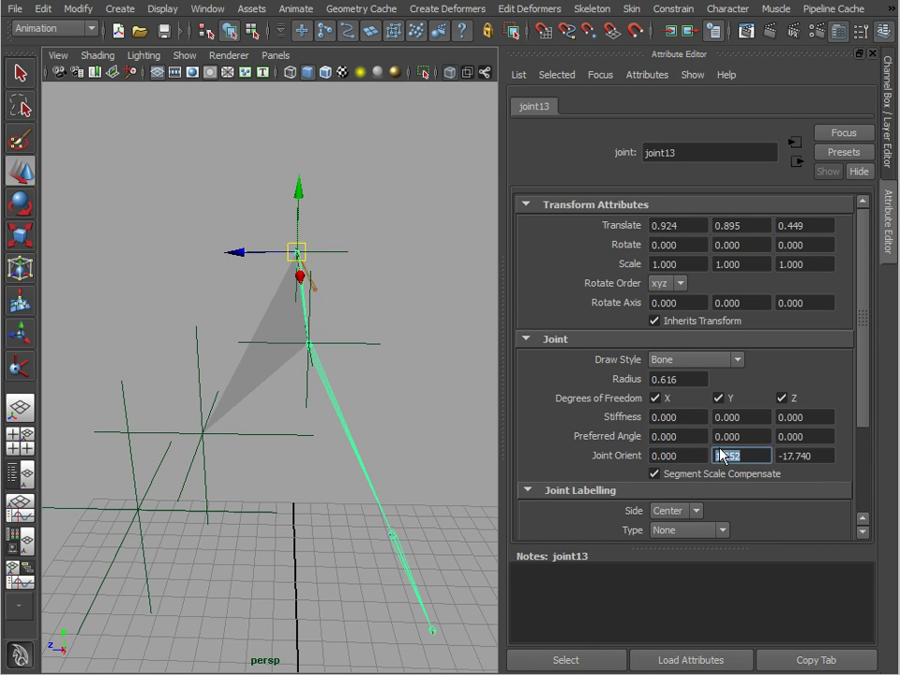
key("Tab")
type("0")
key("Return")
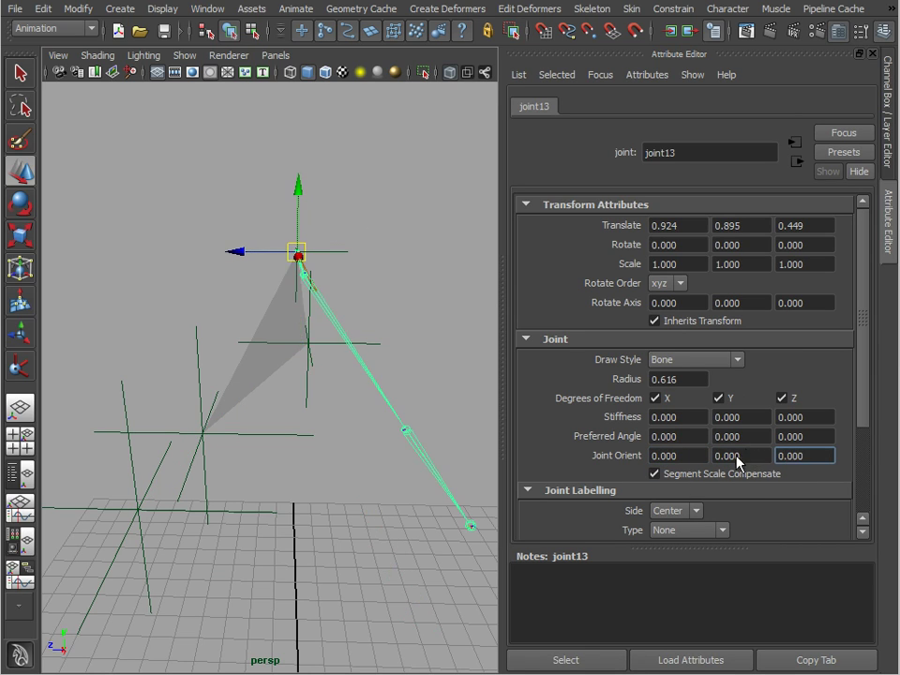
Set the elbow joint's Joint Orient X, Y and Z values to 0
left_click_drag(368, 415, 375, 368, "alt")
key("Down")
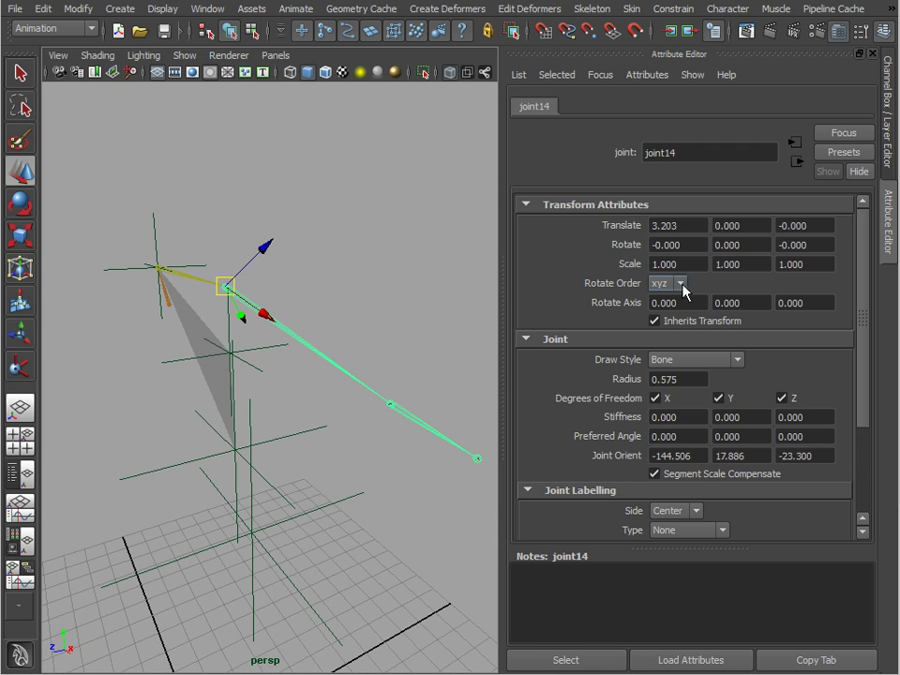
left_click(660, 456)
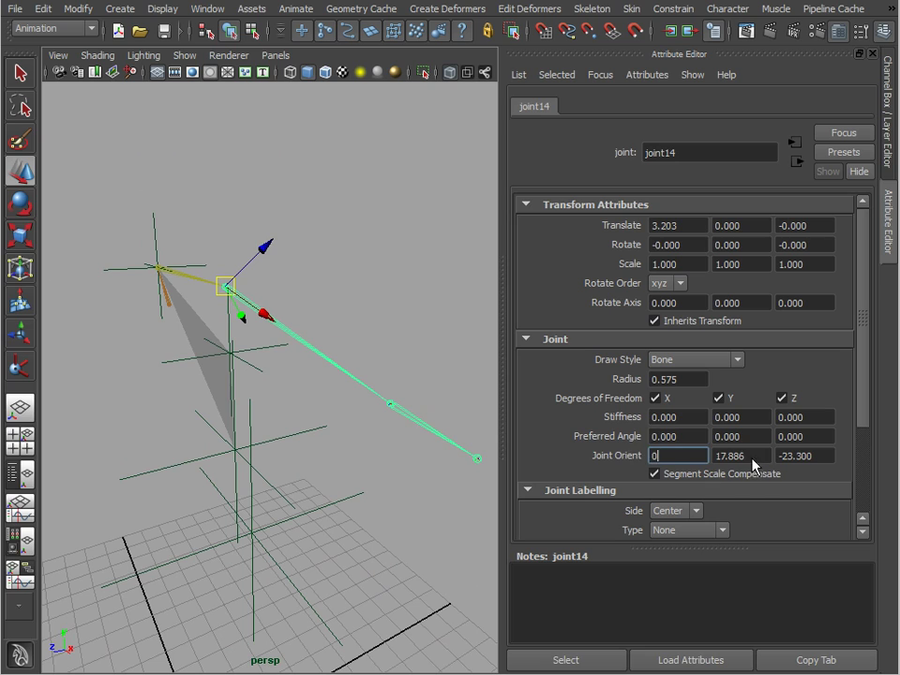
key("Tab")
type("0")
key("Tab")
type("0")
key("Return")
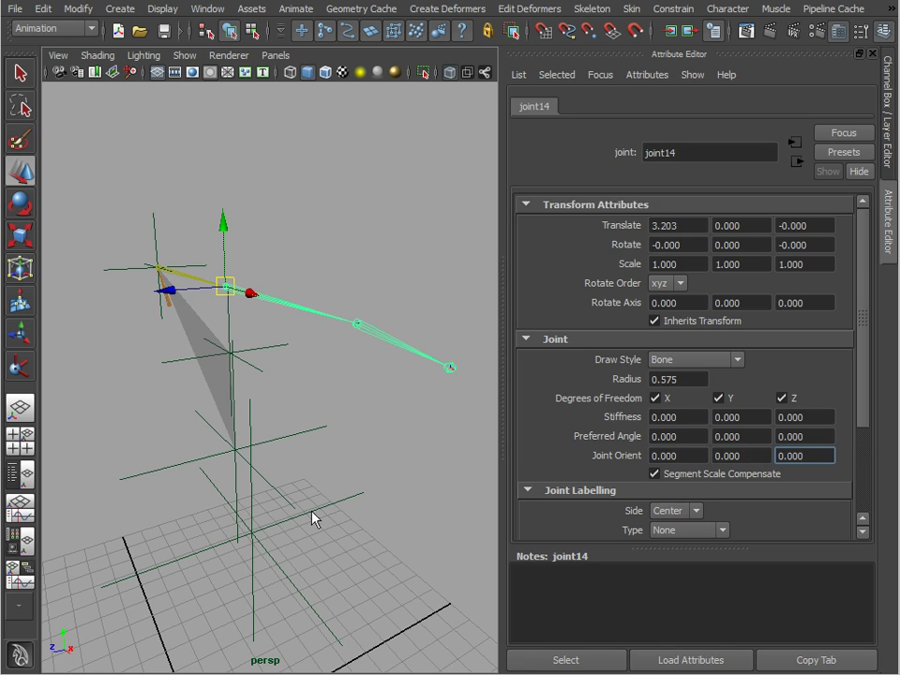
Set the wrist joint's Joint Orient X, Y and Z to 0 and inspect the straightened arm's local rotation axes
left_click(398, 347)
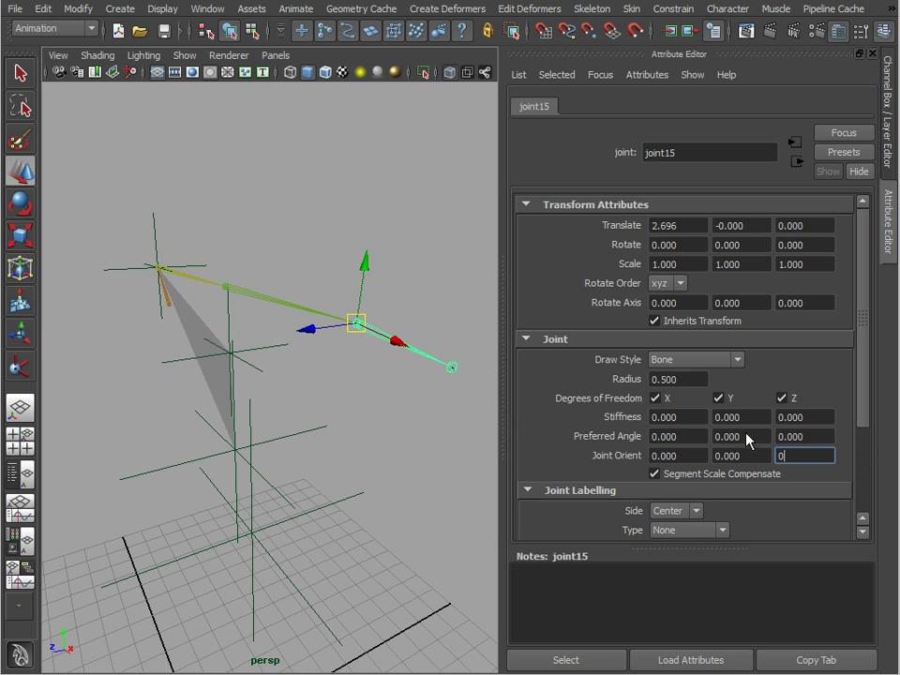
left_click_drag(218, 245, 287, 192, "alt")
left_click(266, 268)
left_click_drag(267, 268, 448, 208, "alt")
key("F8")
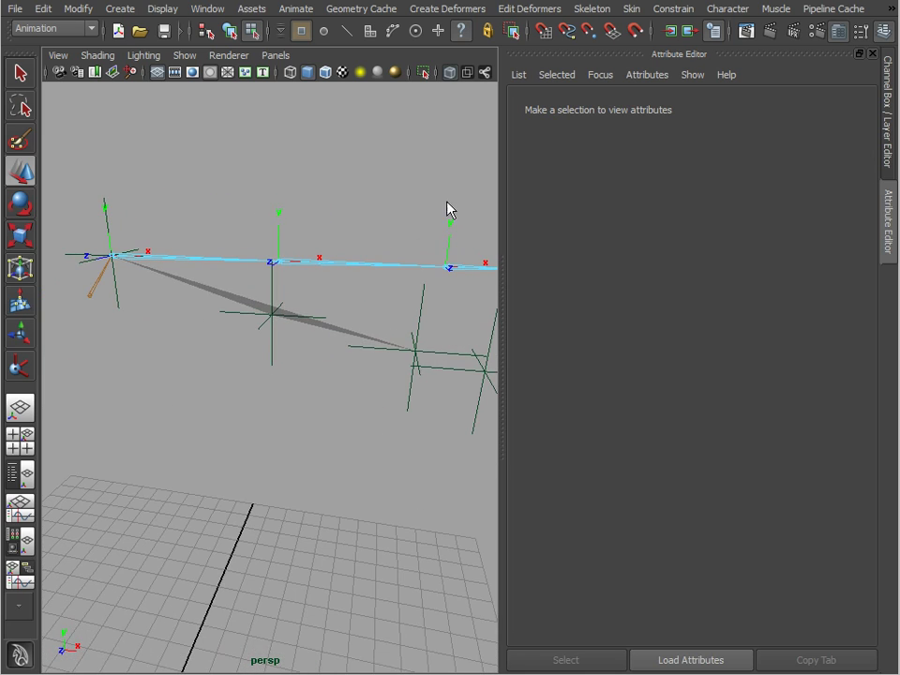
left_click(872, 54)
left_click_drag(547, 224, 522, 254, "alt")
key("F8")
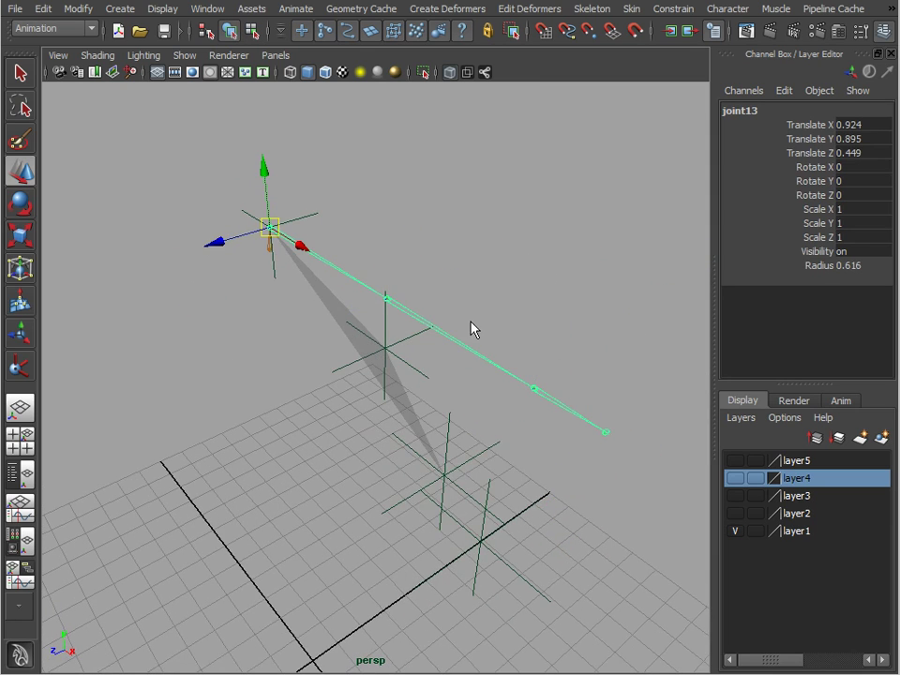
Set the elbow joint's preferred angle with Rotate Y bent to -52.568, and reset Rotate Y to 0
left_click_drag(472, 329, 523, 320, "alt")
key("Down")
key("e")
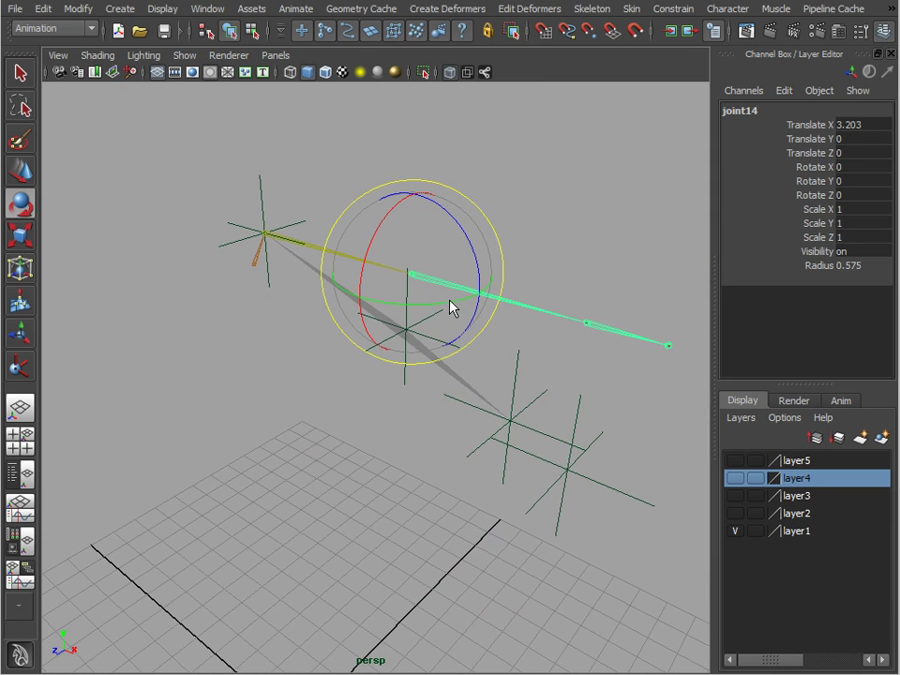
left_click_drag(451, 308, 379, 298)
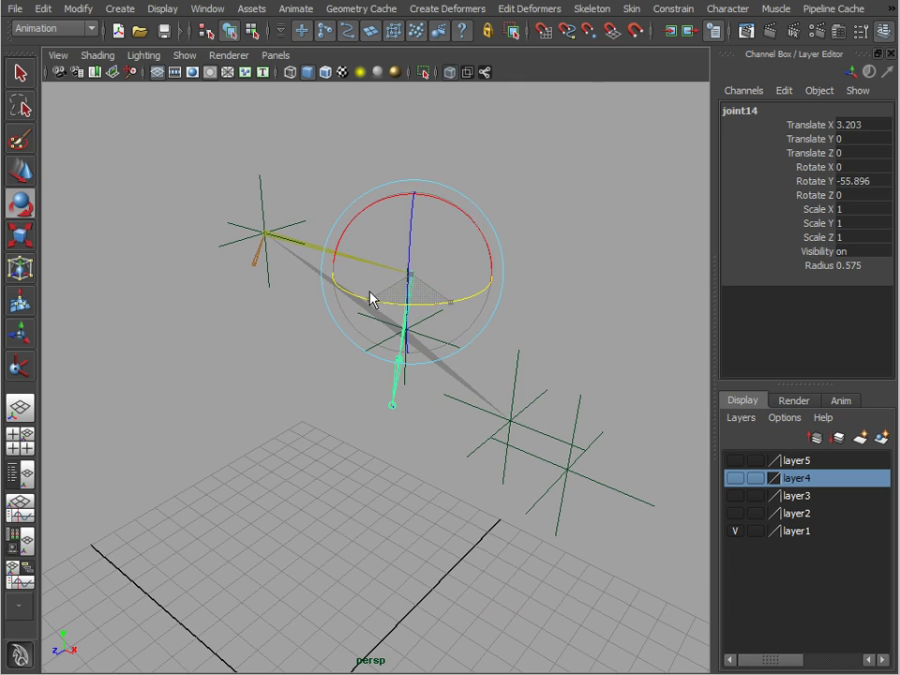
left_click(581, 11)
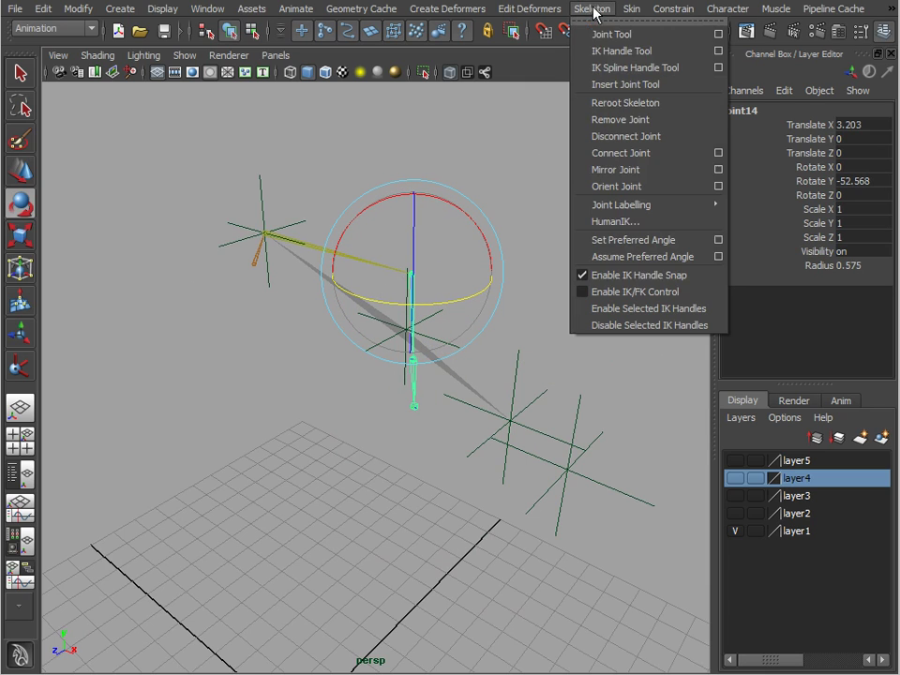
left_click(628, 242)
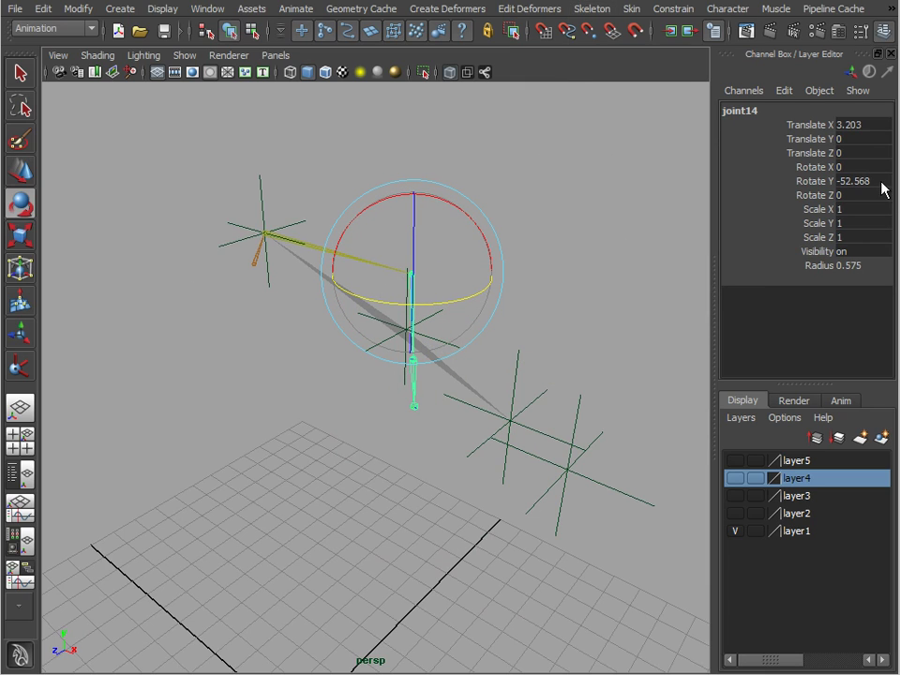
key("Return")
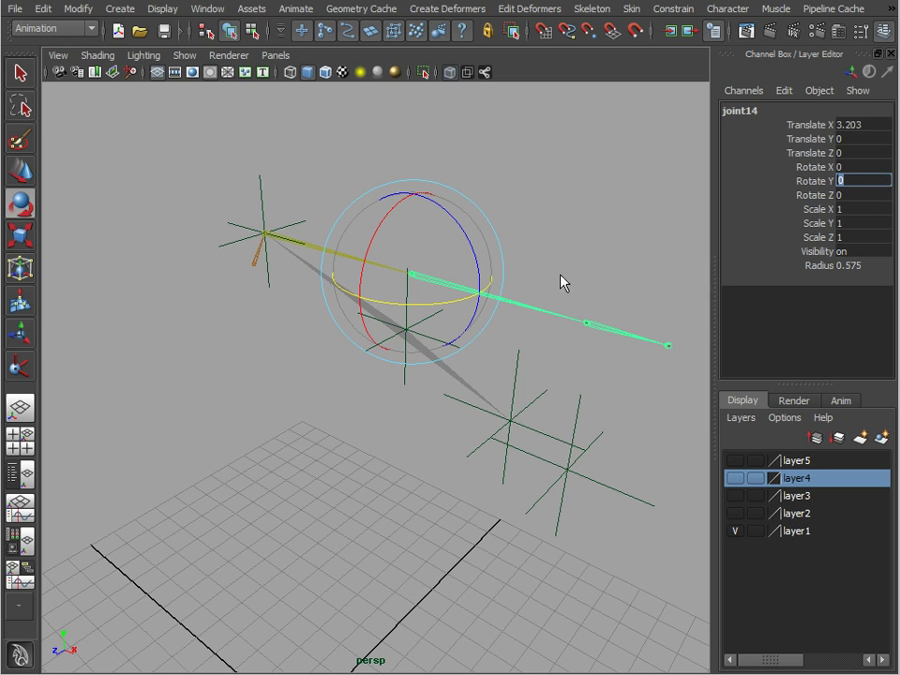
Create an IK handle running from the shoulder joint to the wrist joint
left_click(583, 11)
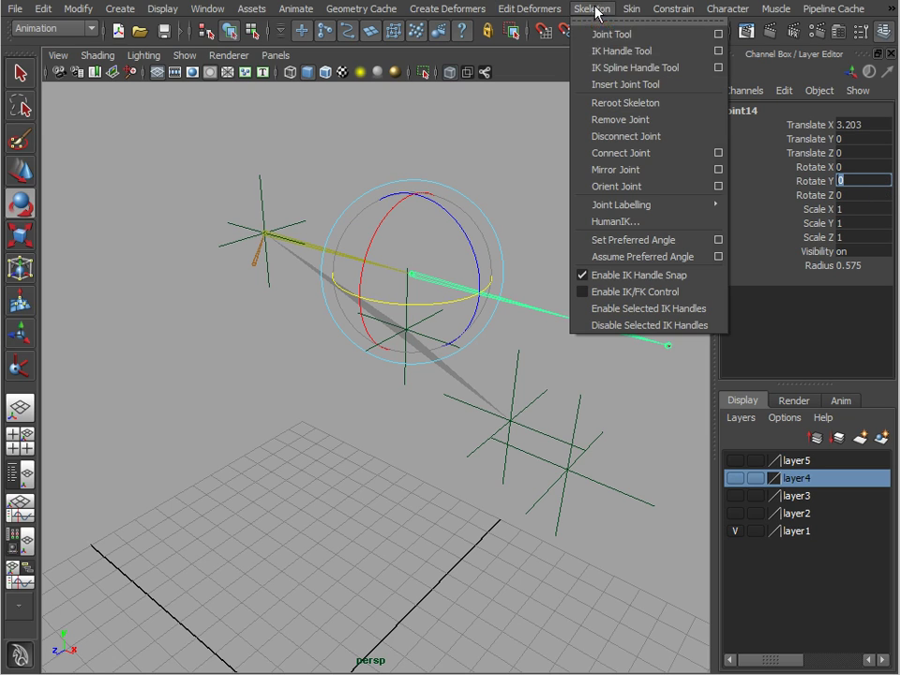
left_click(618, 53)
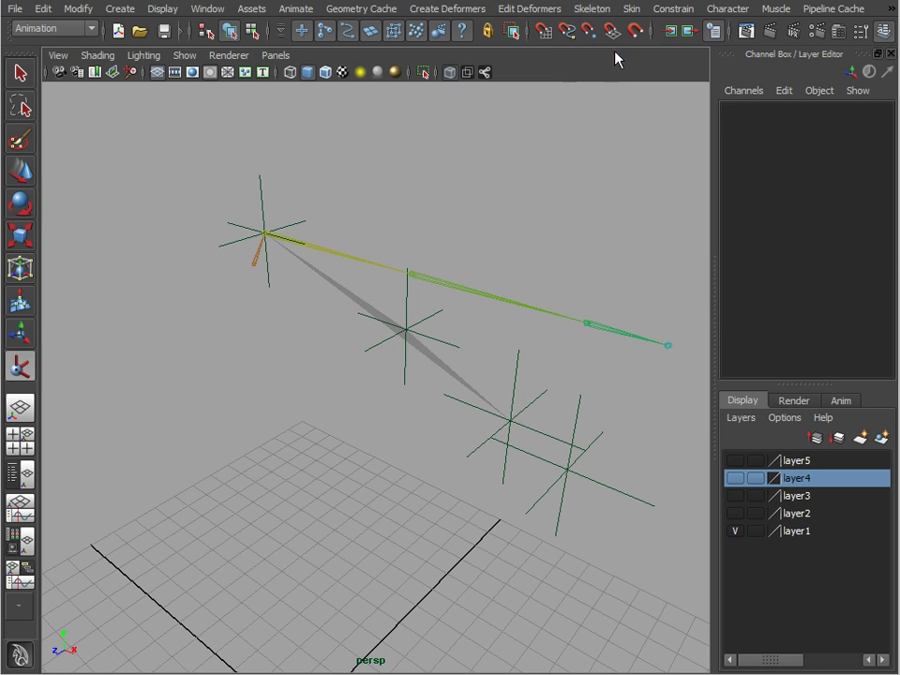
left_click(268, 236)
left_click(589, 327)
left_click_drag(601, 194, 603, 346, "alt")
Test the arm's bend with the wrist IK handle and snap the handle onto the wrist locator
key("w")
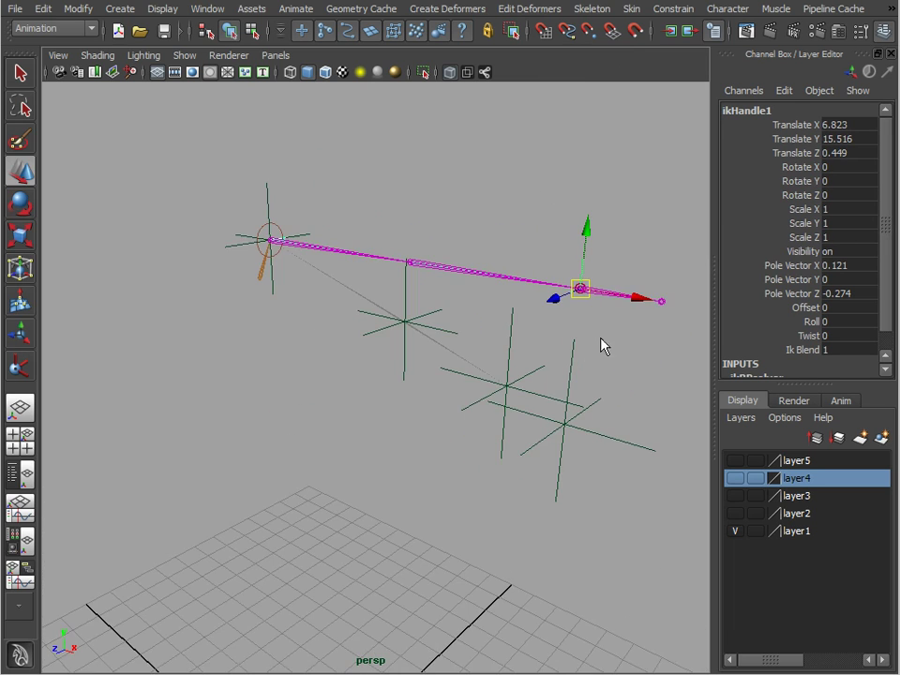
left_click_drag(641, 301, 481, 277)
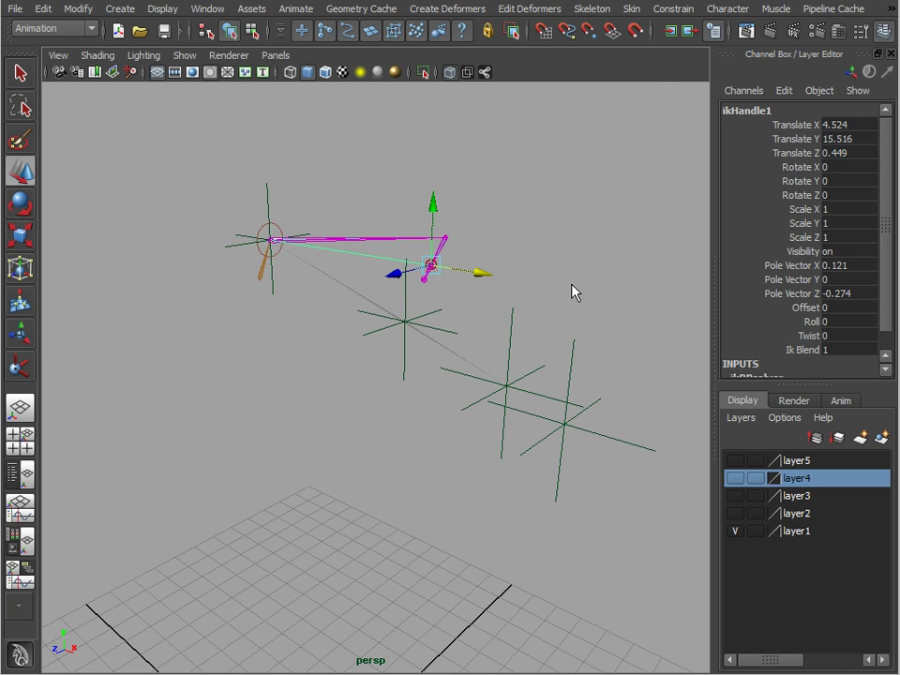
left_click_drag(573, 292, 603, 240, "alt")
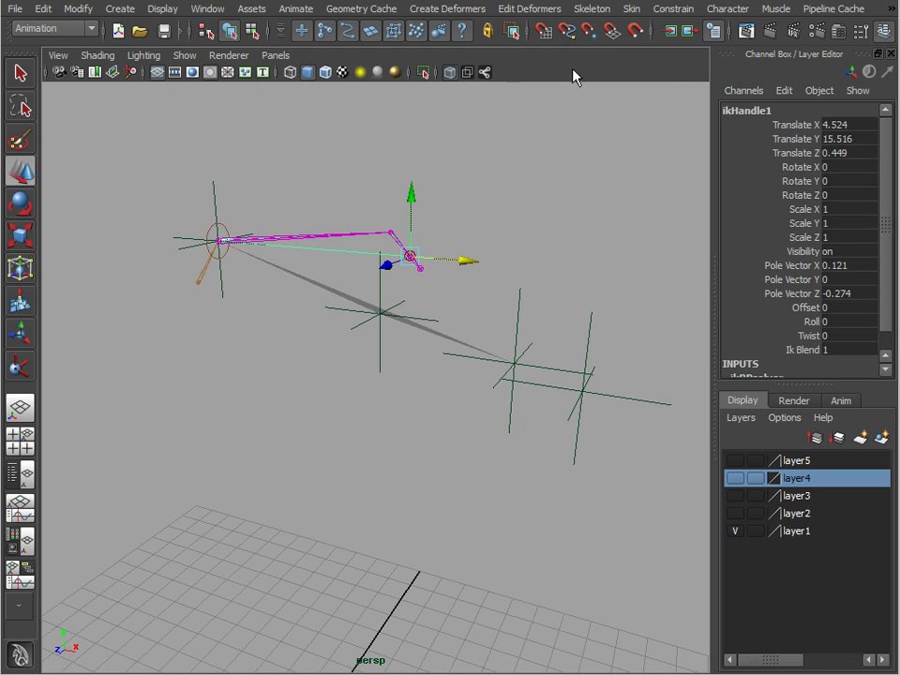
left_click_drag(416, 262, 487, 369)
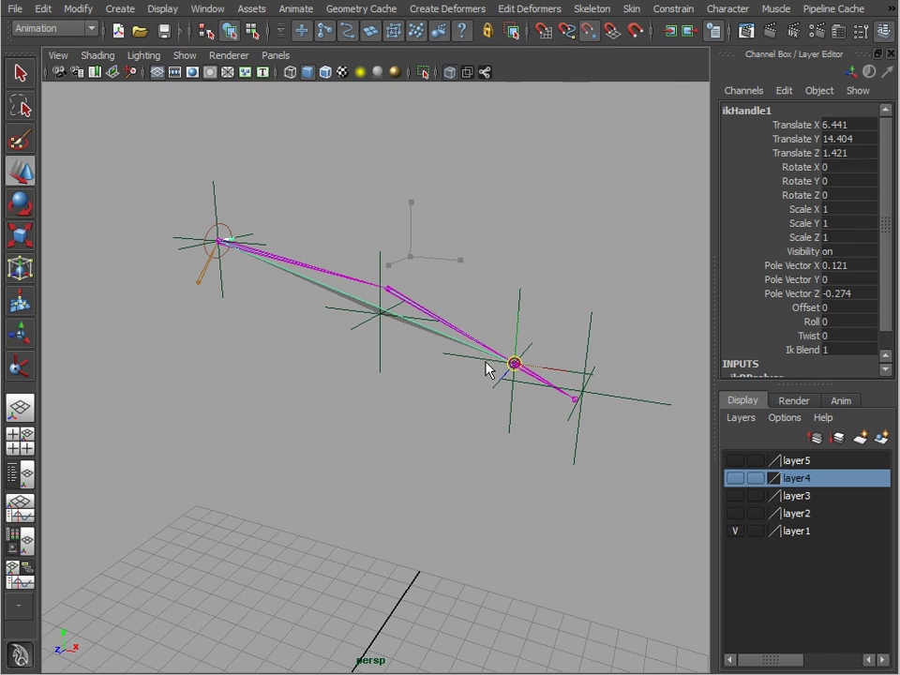
Constrain the wrist IK handle to the elbow locator with a Pole Vector constraint
left_click_drag(548, 221, 396, 270, "alt")
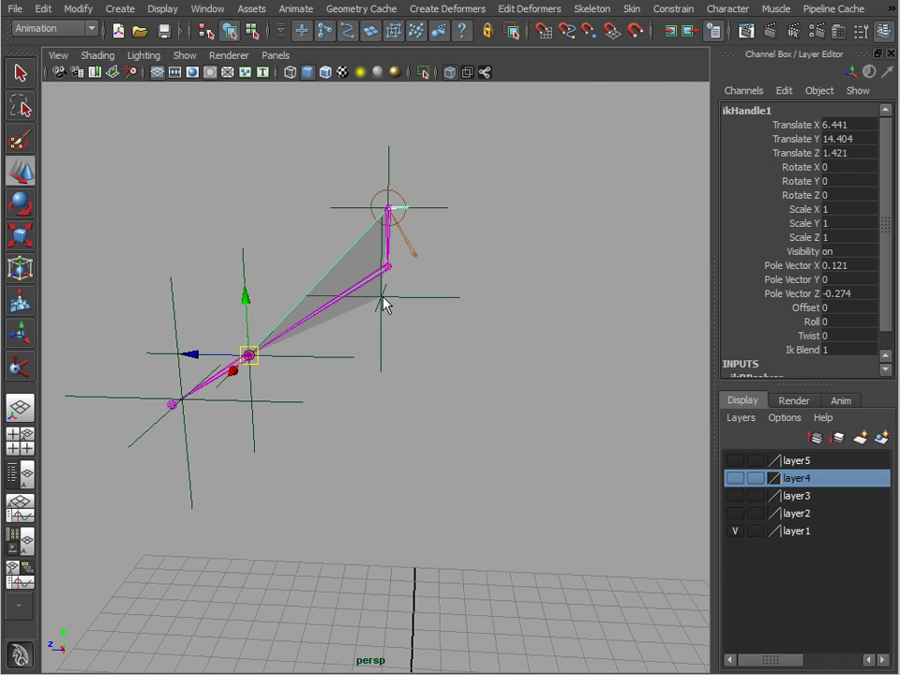
left_click(448, 297)
left_click_drag(448, 297, 415, 286, "alt")
left_click_drag(328, 328, 292, 352, "alt")
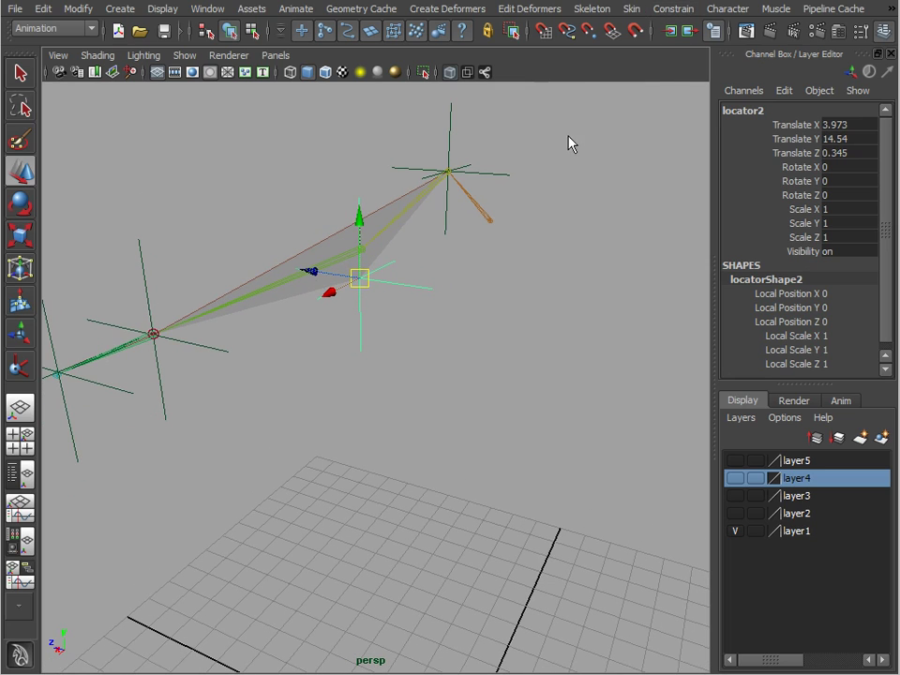
left_click(432, 298)
left_click(317, 297)
left_click(158, 351)
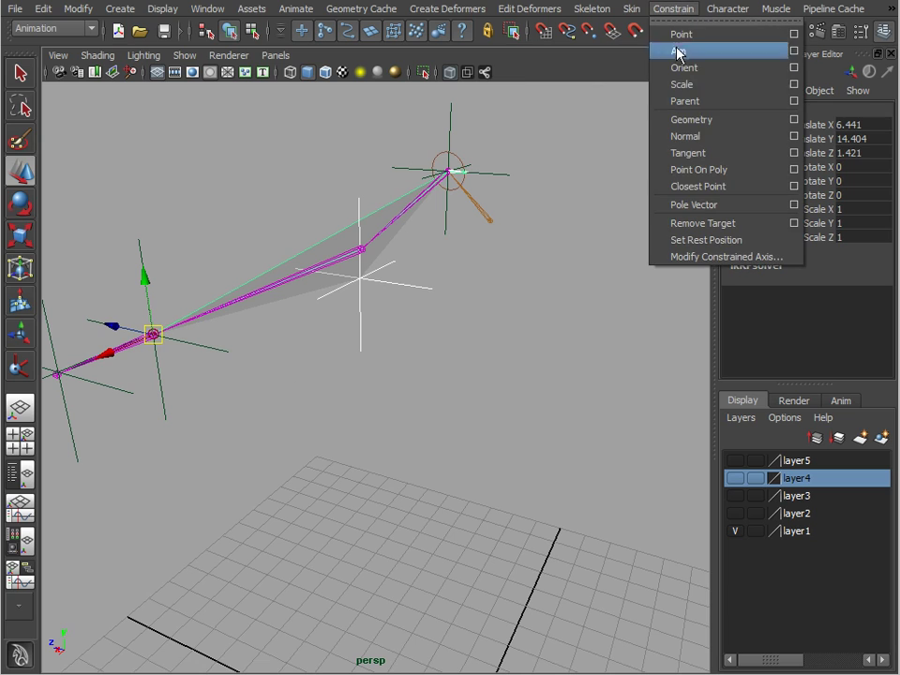
left_click(702, 206)
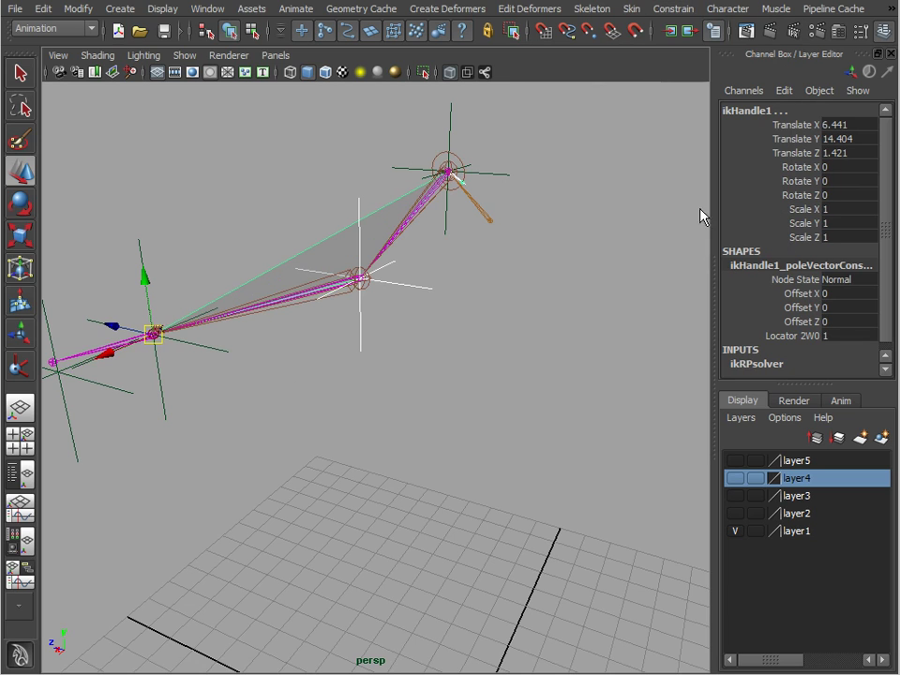
Inspect the elbow's fit to its locator, try moving the elbow locator, and undo the move
left_click_drag(450, 337, 432, 314, "alt")
left_click(432, 314)
right_click_drag(432, 314, 566, 516, "alt")
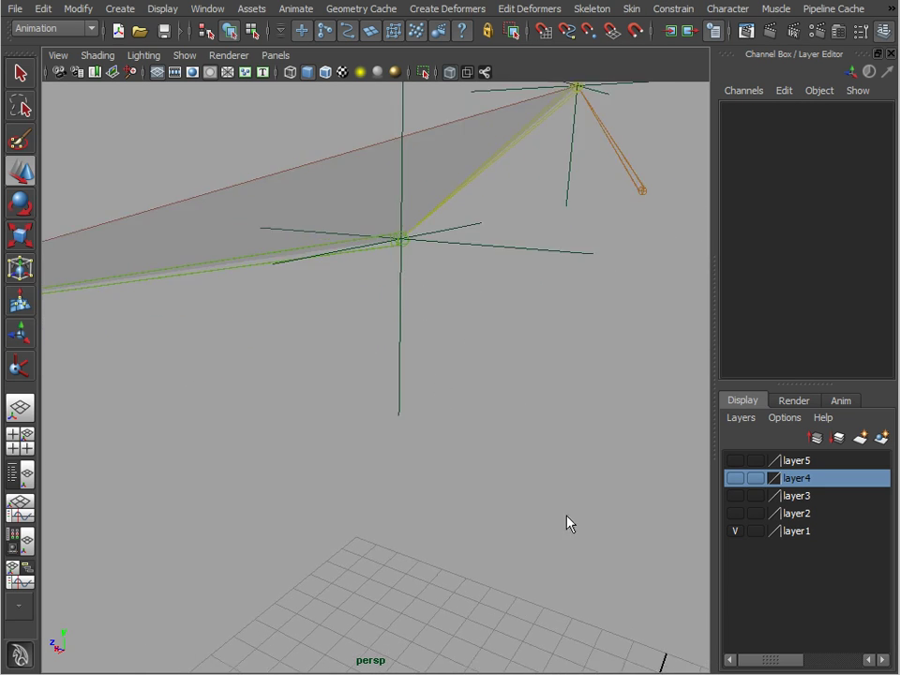
left_click_drag(442, 304, 459, 360, "alt")
right_click_drag(459, 360, 467, 365, "alt")
middle_click_drag(463, 360, 460, 386, "alt")
left_click_drag(461, 386, 508, 297, "alt")
left_click_drag(395, 334, 446, 245)
key("ctrl+z")
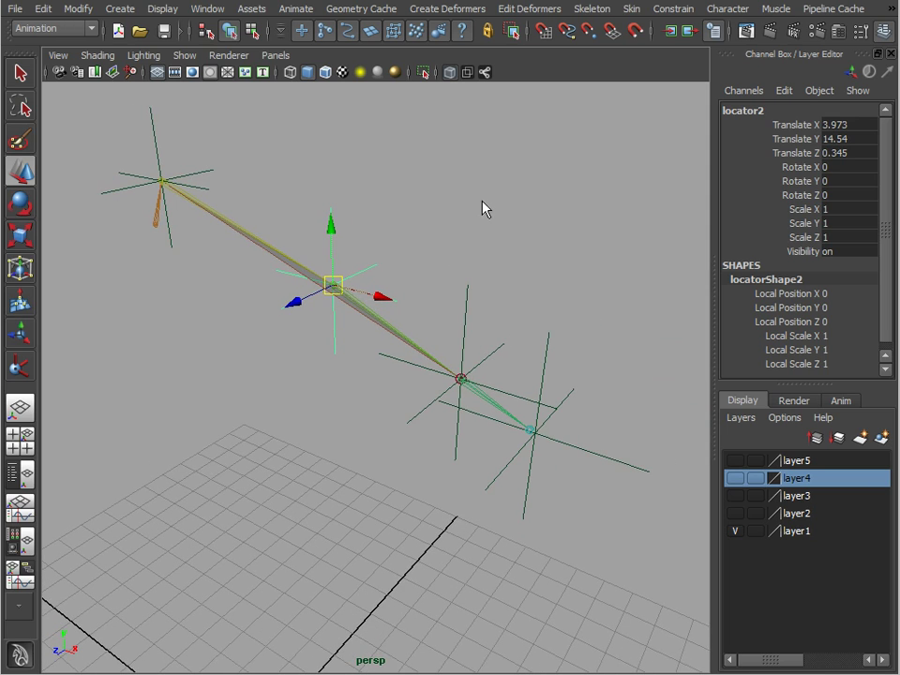
Create an IK handle from the wrist joint to the hand-tip joint and place it on the hand-tip locator
left_click(593, 8)
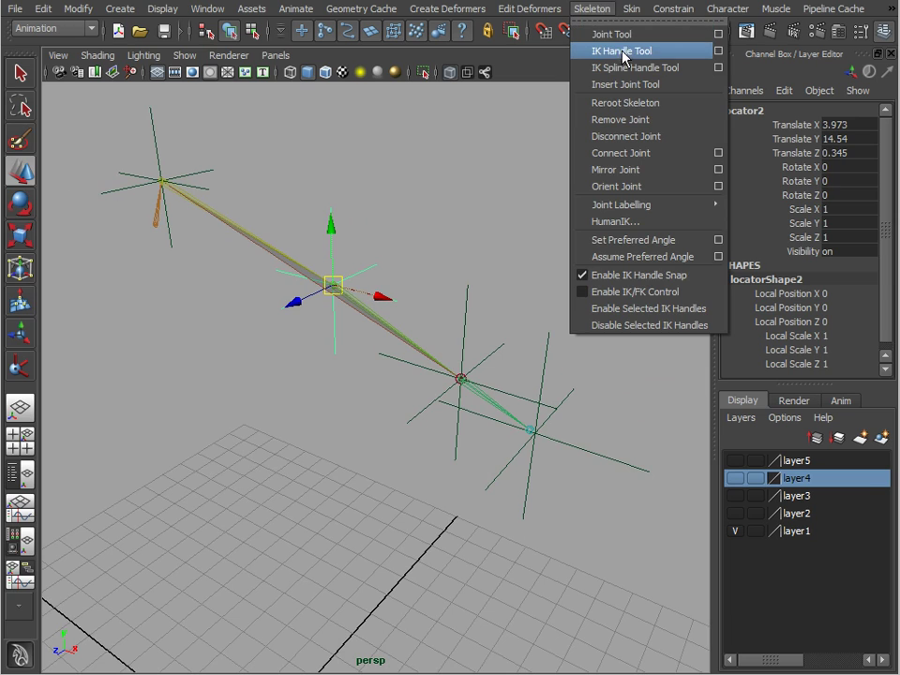
left_click(622, 48)
left_click_drag(515, 419, 532, 371, "alt")
left_click(454, 218)
left_click(535, 258)
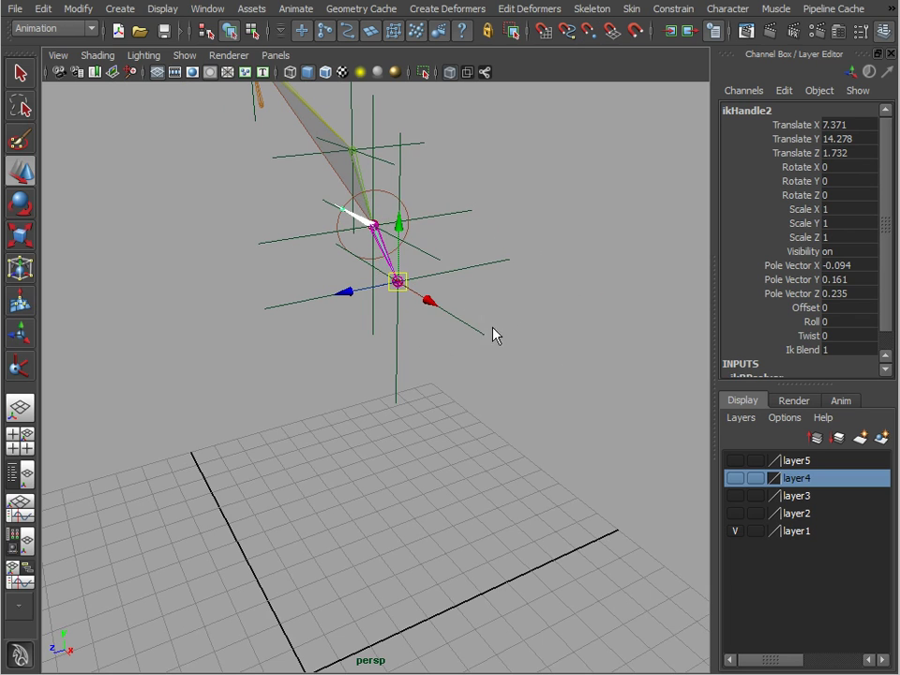
Hide the locators in the perspective view and select the wrist and hand-tip IK handles together
left_click_drag(494, 335, 365, 288, "alt")
left_click(185, 55)
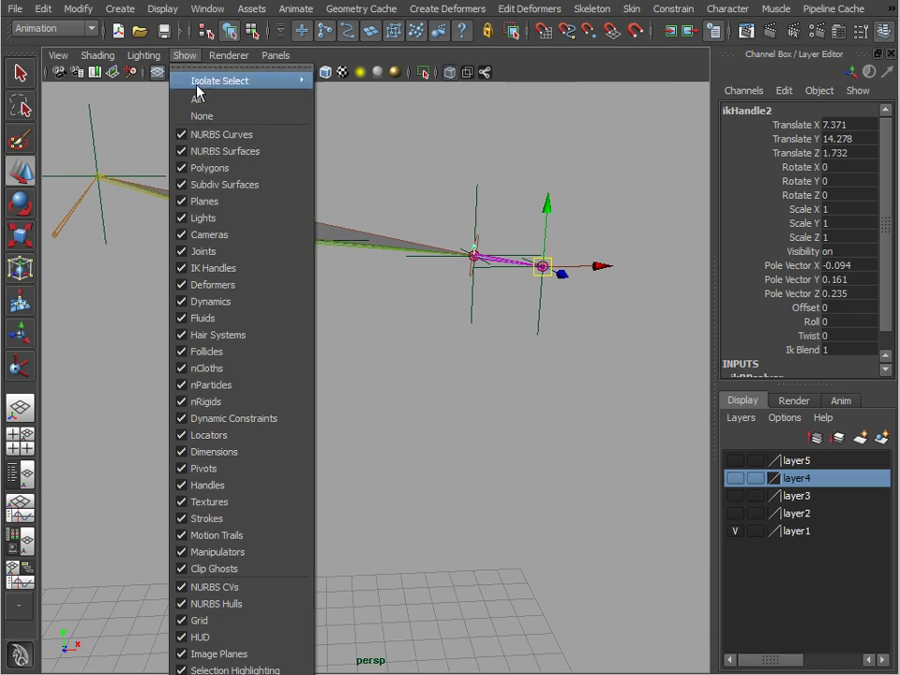
left_click(215, 436)
left_click_drag(433, 427, 613, 436, "alt")
left_click(461, 335)
mouse_move(582, 326)
left_mouse_down()
mouse_move(314, 237)
mouse_move(581, 324)
left_mouse_up()
left_click_drag(302, 324, 326, 223, "alt")
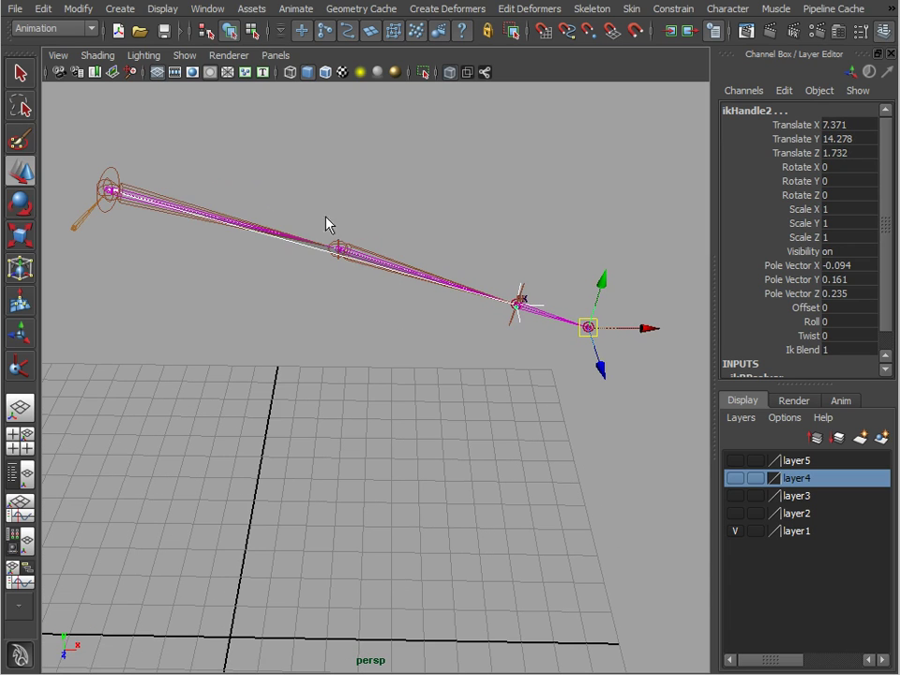
Show the arm mesh on layer5 and smooth bind it to the joint chain starting at the root joint
left_click(738, 460)
middle_click_drag(205, 314, 257, 327, "alt")
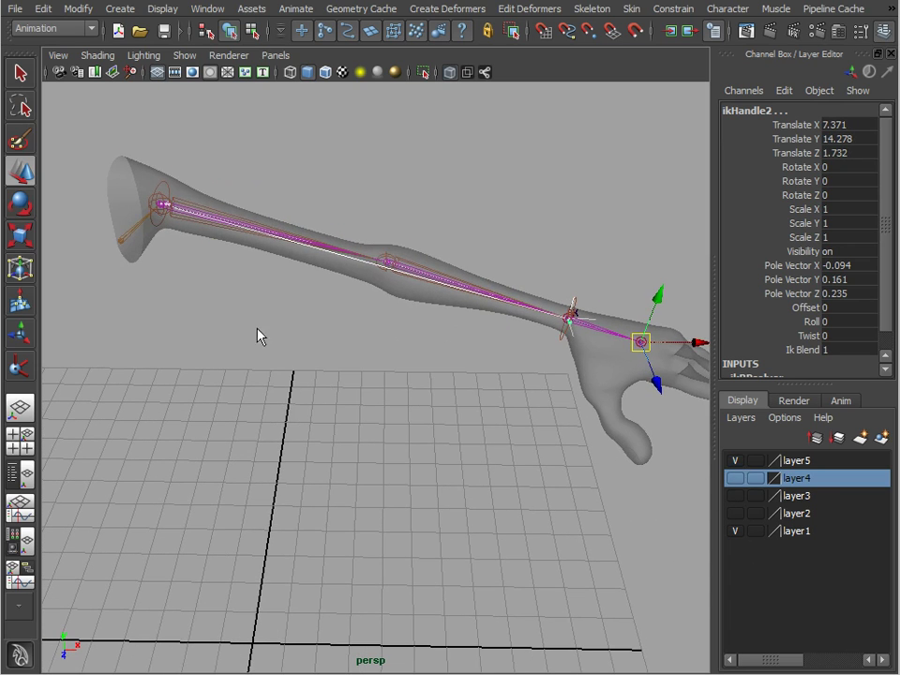
left_click(198, 244)
left_click(122, 184)
left_click(131, 232, "shift")
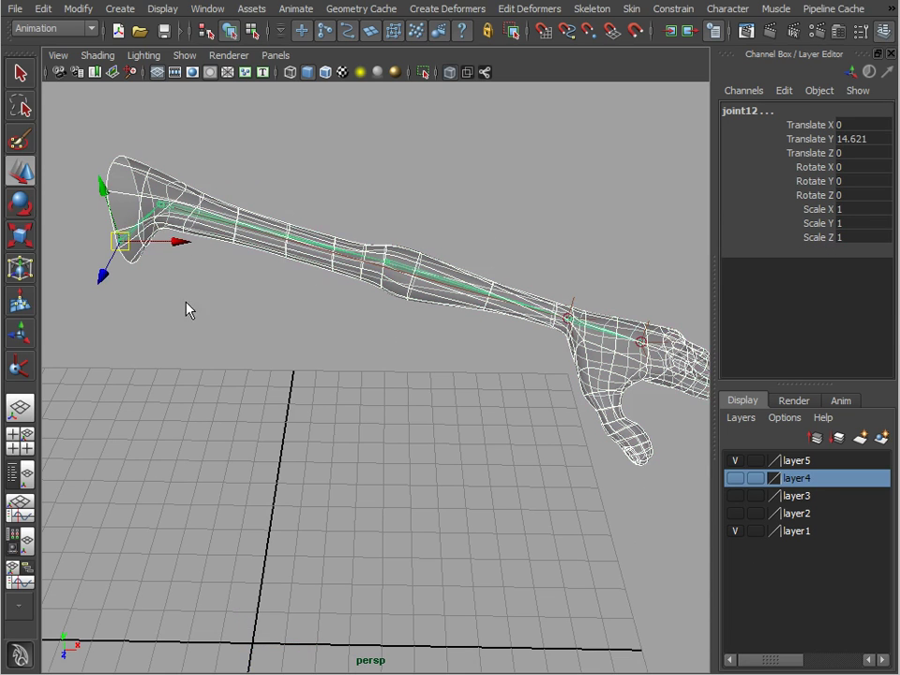
left_click_drag(309, 382, 366, 354, "alt")
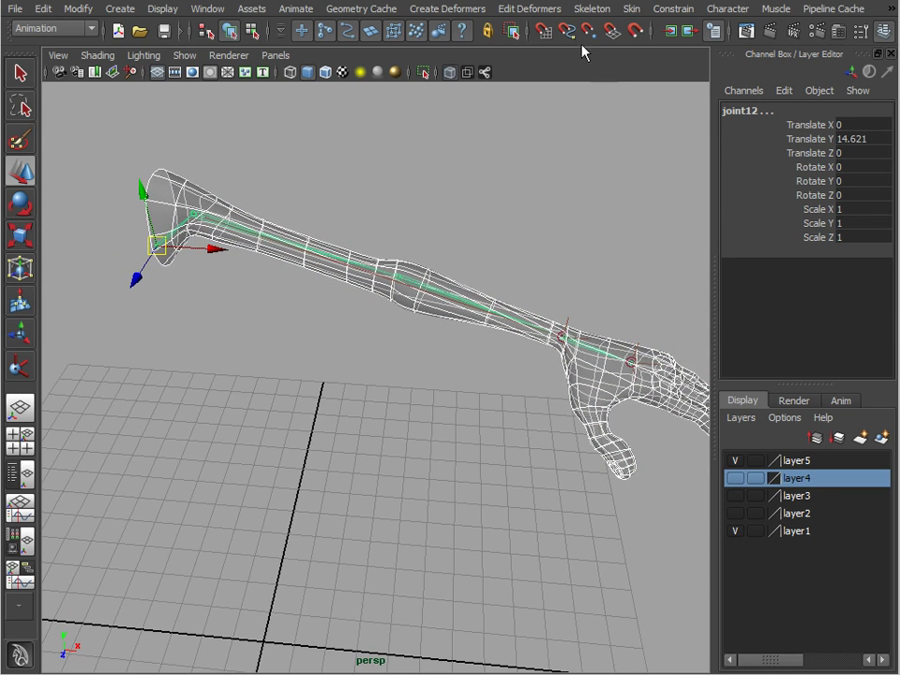
left_click(627, 12)
mouse_move(681, 41)
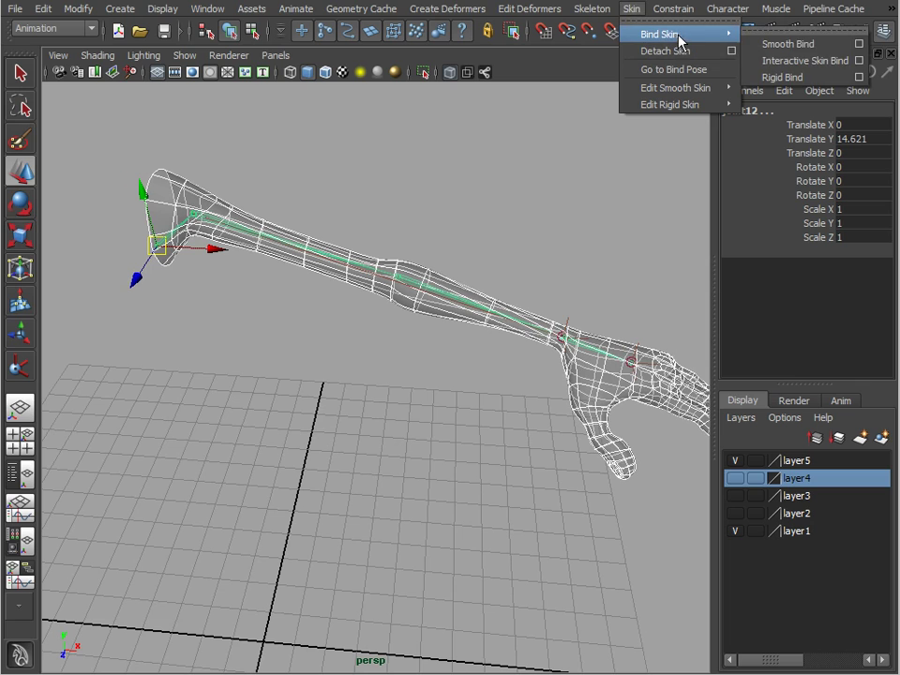
left_click(787, 44)
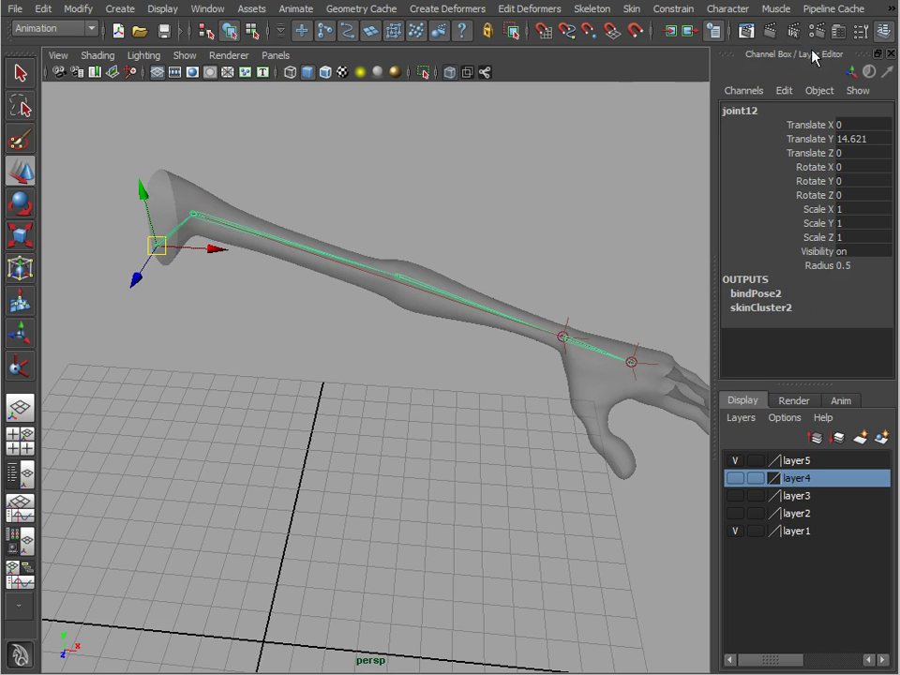
Move both IK handles together to test the bound arm's deformation, and return them to their starting position
left_click(593, 233)
left_click_drag(532, 302, 628, 386)
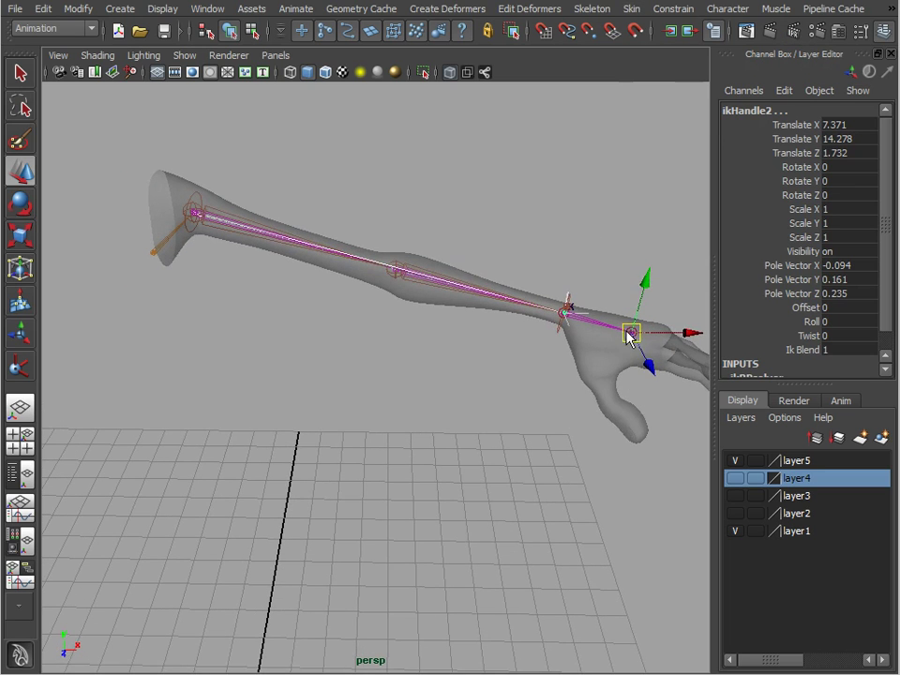
mouse_move(628, 333)
left_mouse_down()
mouse_move(438, 261)
mouse_move(380, 267)
mouse_move(346, 257)
mouse_move(634, 327)
left_mouse_up()
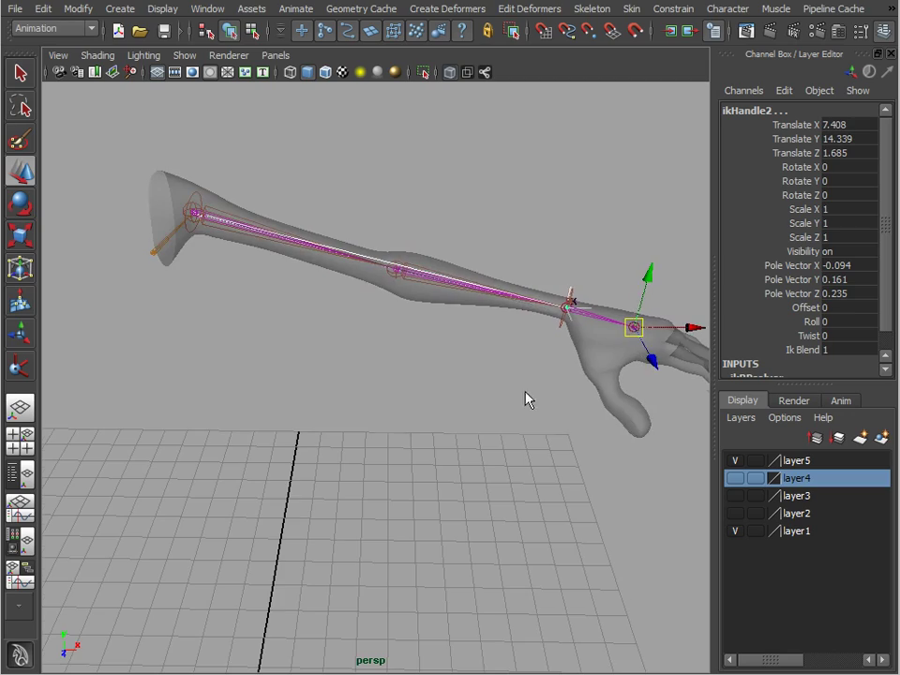
left_click_drag(528, 401, 469, 356, "alt")
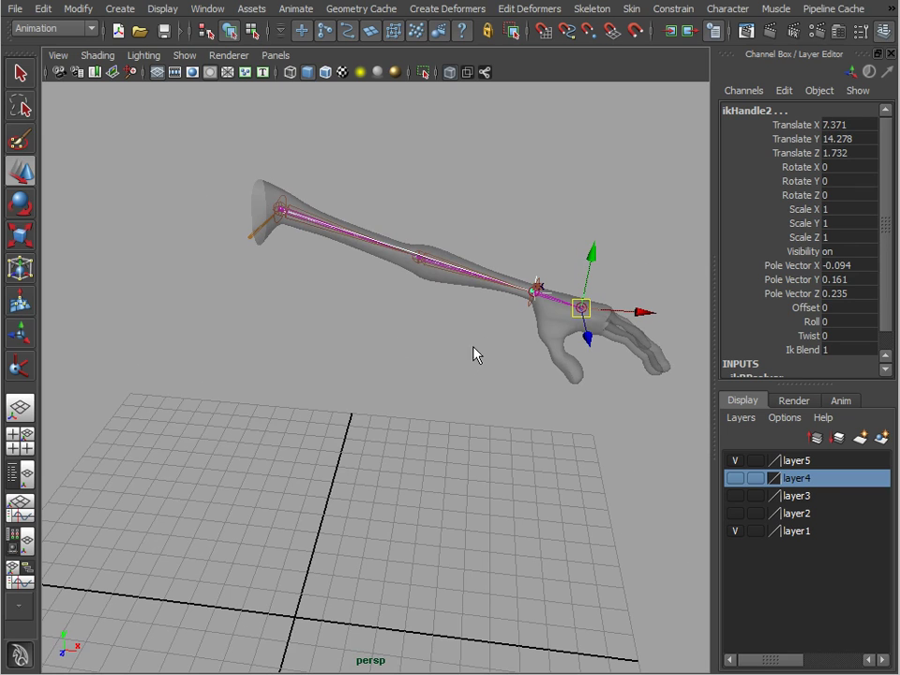
left_click_drag(532, 371, 465, 362, "alt")
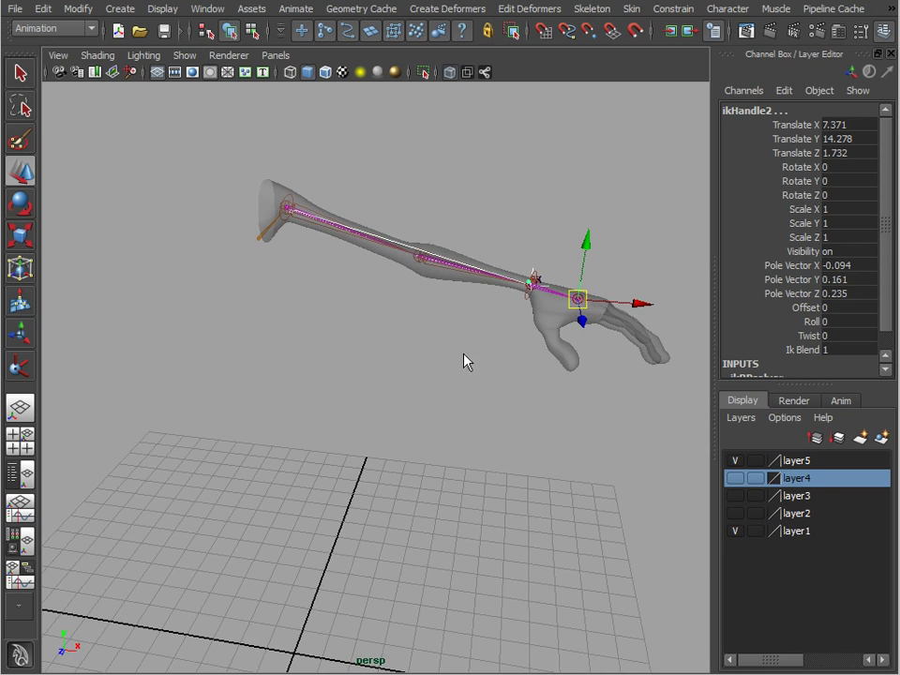